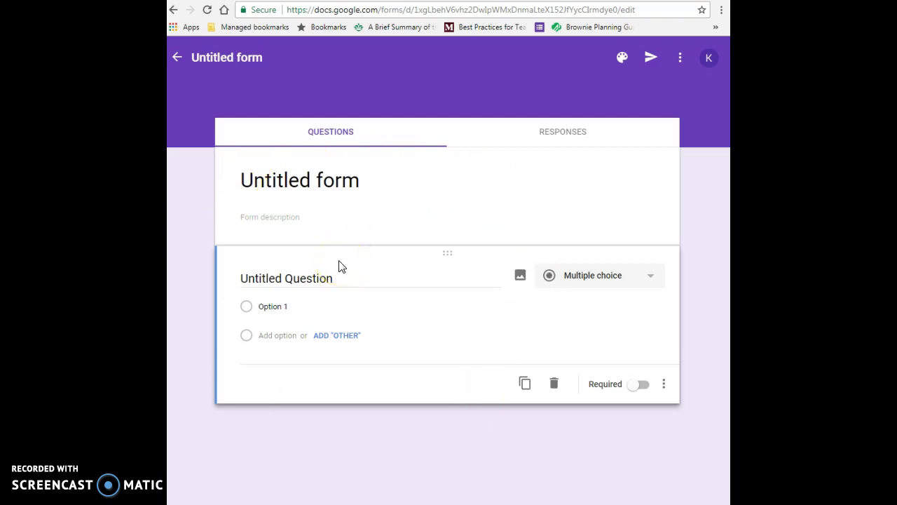
- Set the form's theme colour to blue, after briefly trying lime green
left_click(443, 51)
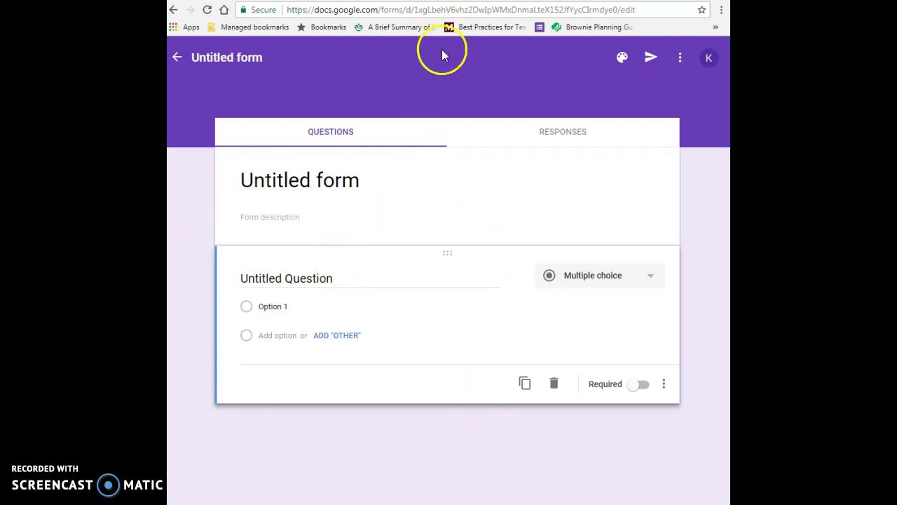
left_click(622, 60)
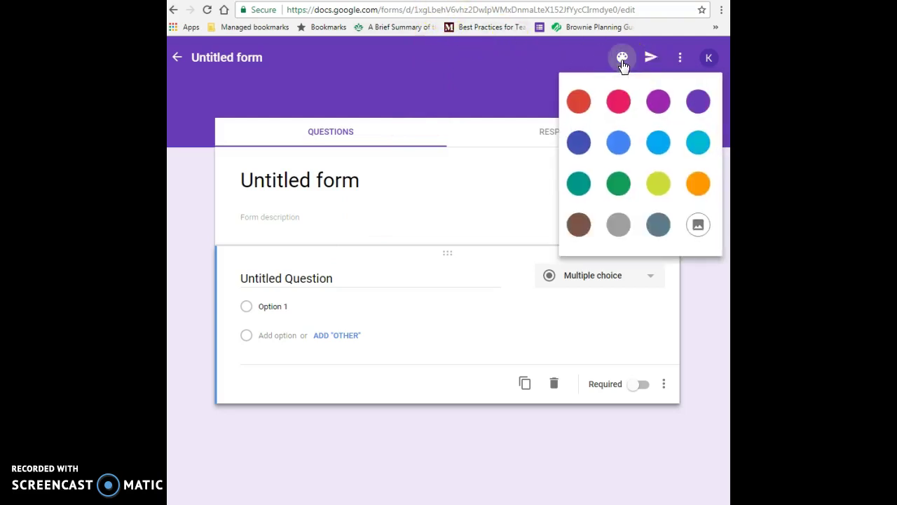
left_click(659, 183)
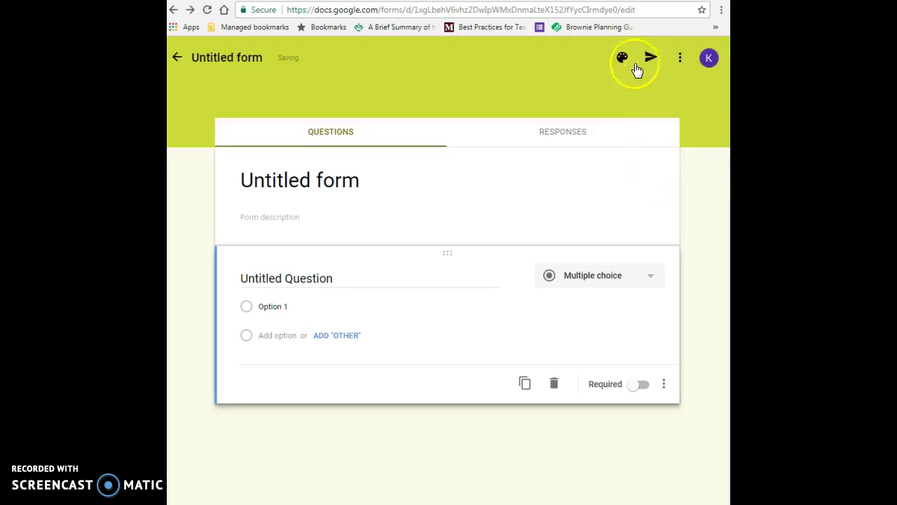
left_click(624, 61)
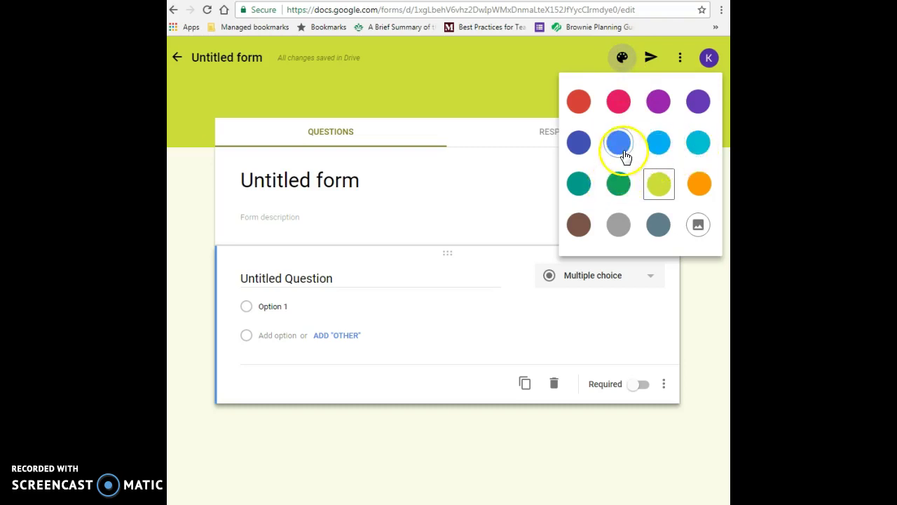
left_click(621, 148)
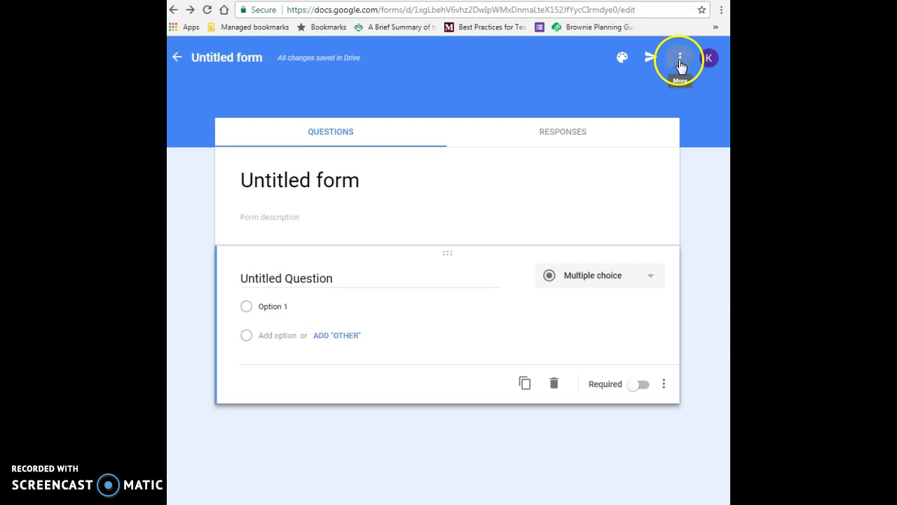
left_click(679, 62)
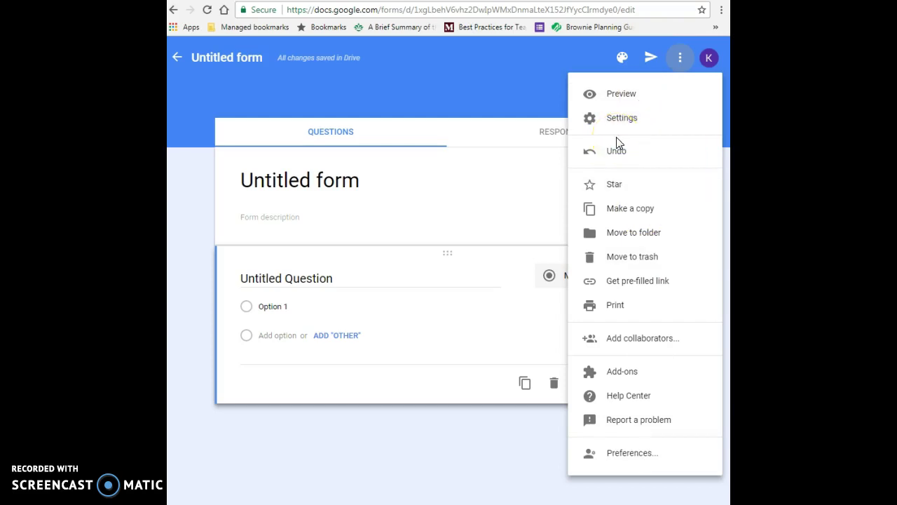
left_click(396, 47)
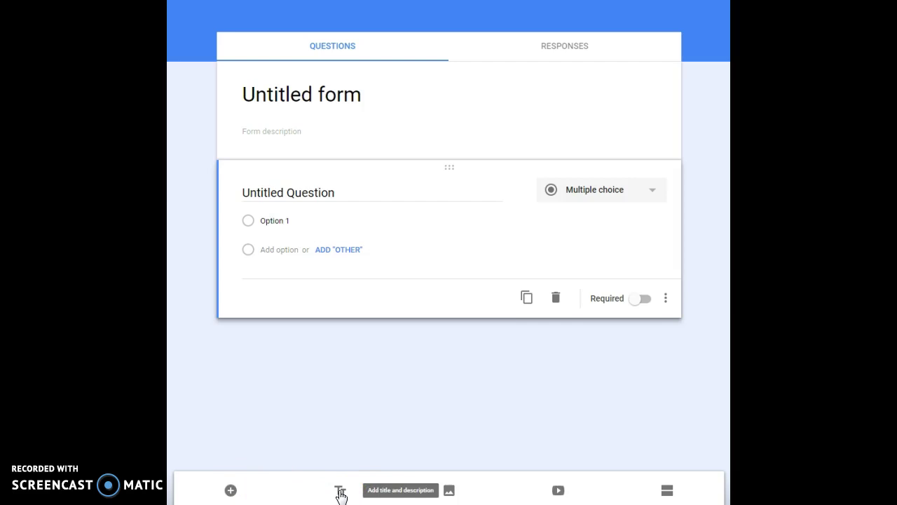
left_click(340, 492)
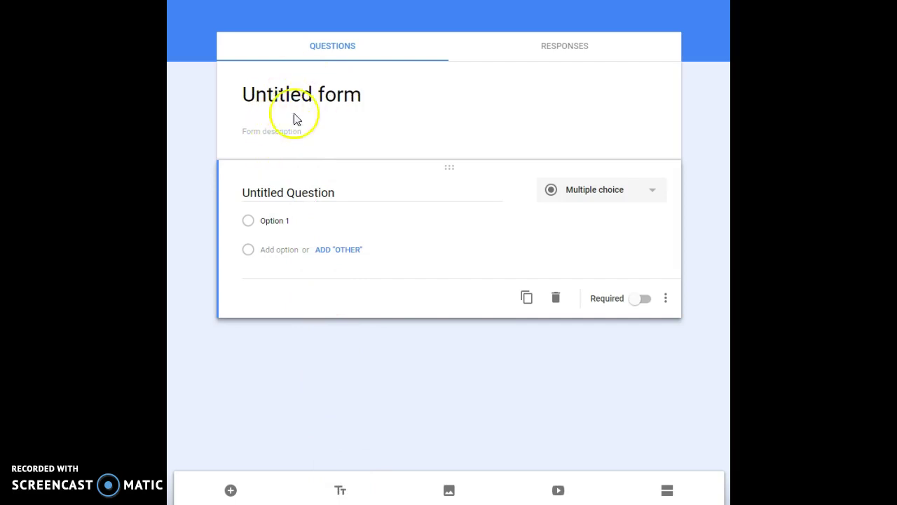
left_click(449, 491)
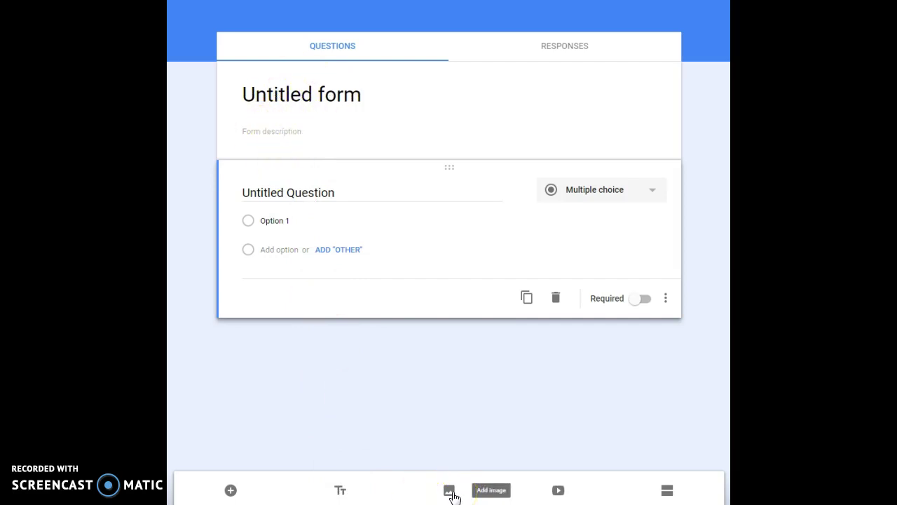
left_click(493, 494)
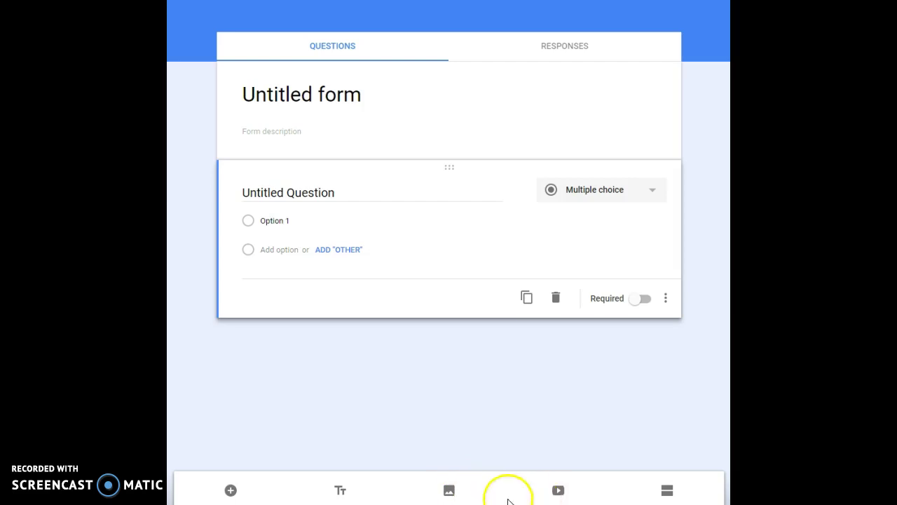
left_click(452, 496)
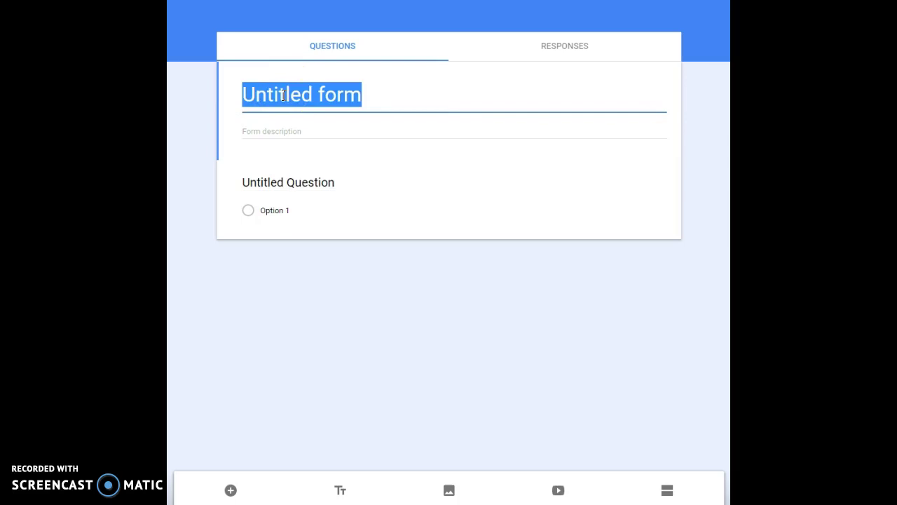
- Title the form 'Parent Forum' with description 'February 12, 2018 from 5:00 - 6:30pm, WCCS'
type("Parent ")
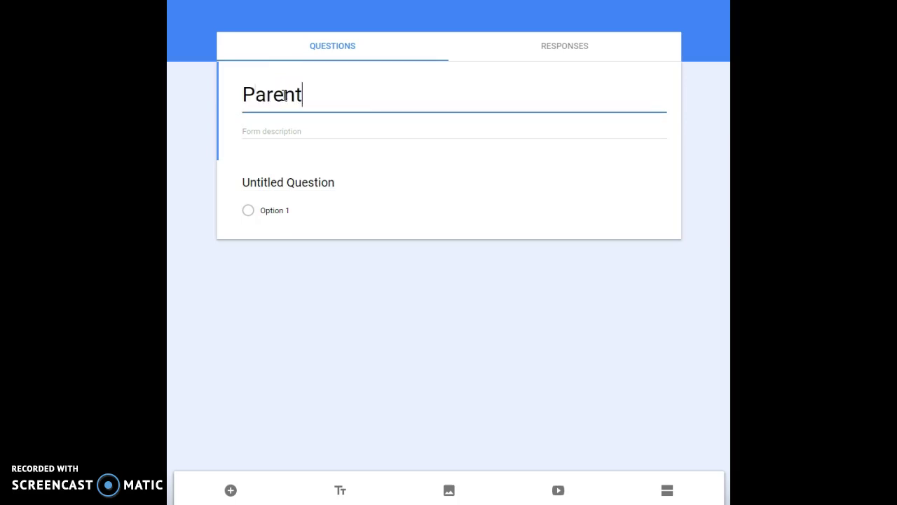
type("Forum")
left_click(300, 130)
type("Febrary")
key("BackSpace")
key("BackSpace")
key("BackSpace")
type("uary 12, 2018")
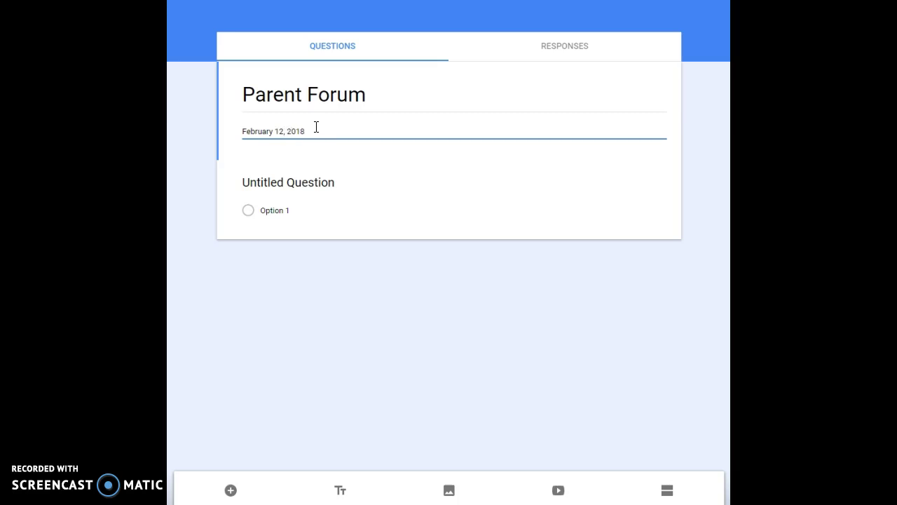
type(" from 5:00 - 6:30pm, WCCS f")
key("BackSpace")
left_click(265, 181)
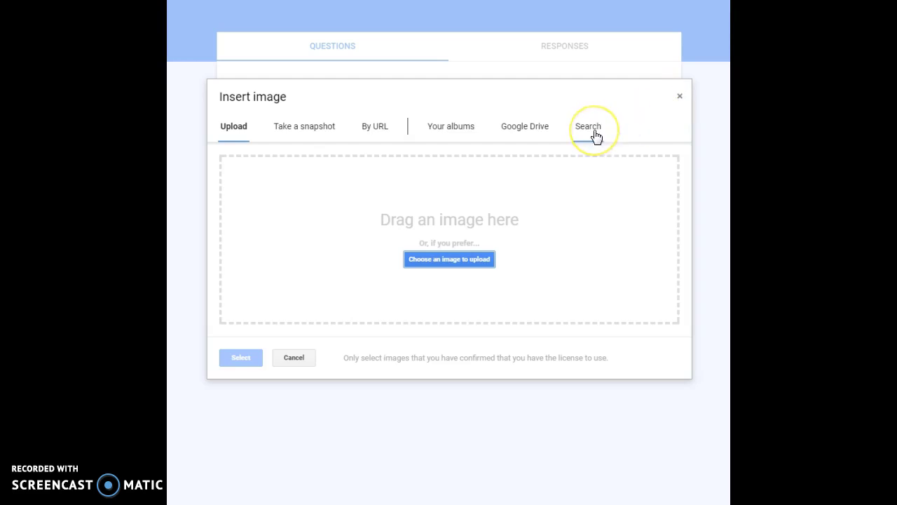
left_click(679, 98)
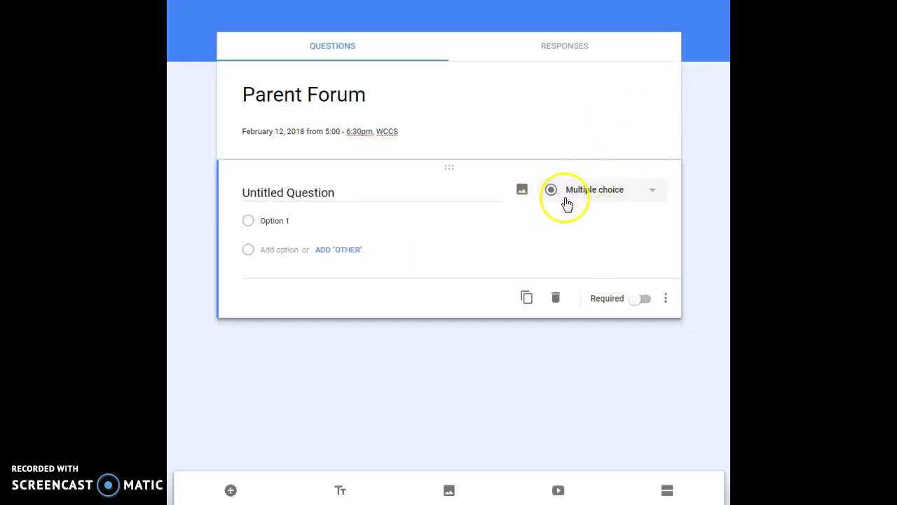
- Make the first question a Short answer question titled 'Last Name'
left_click(653, 196)
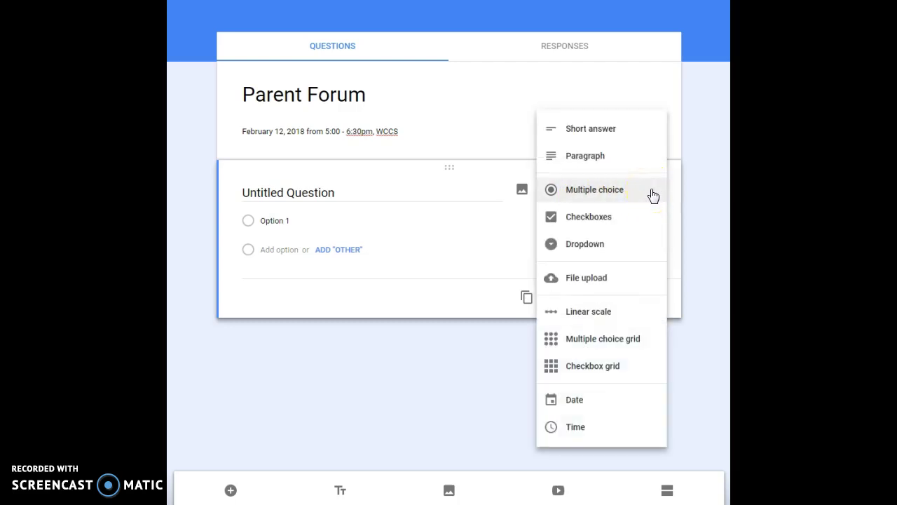
left_click(623, 200)
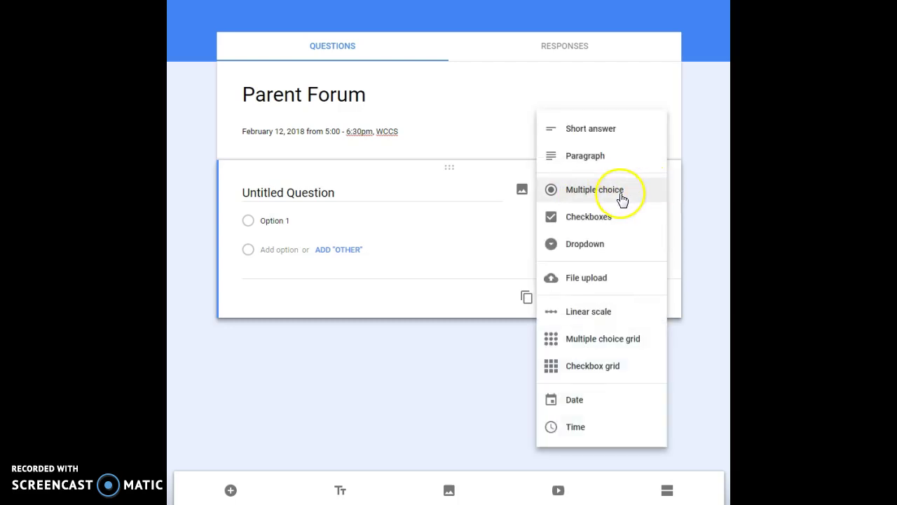
left_click(598, 133)
left_click(251, 194)
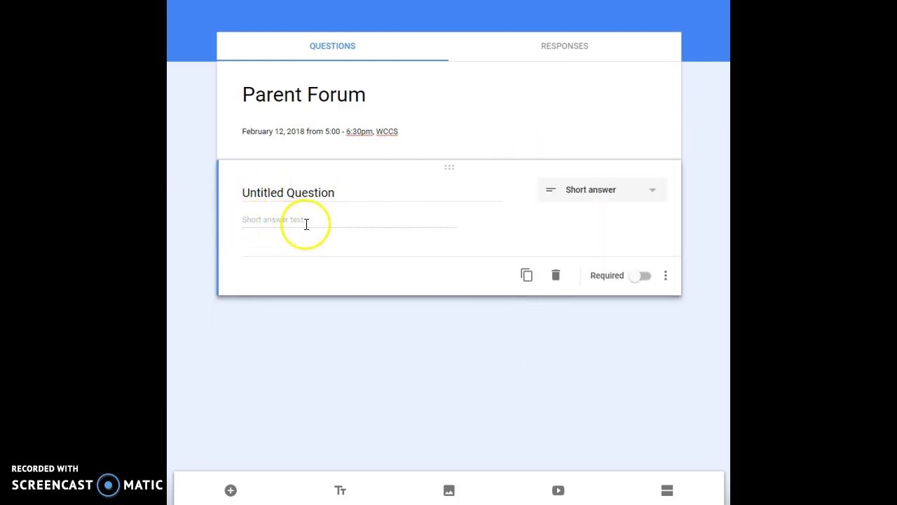
left_click(316, 189)
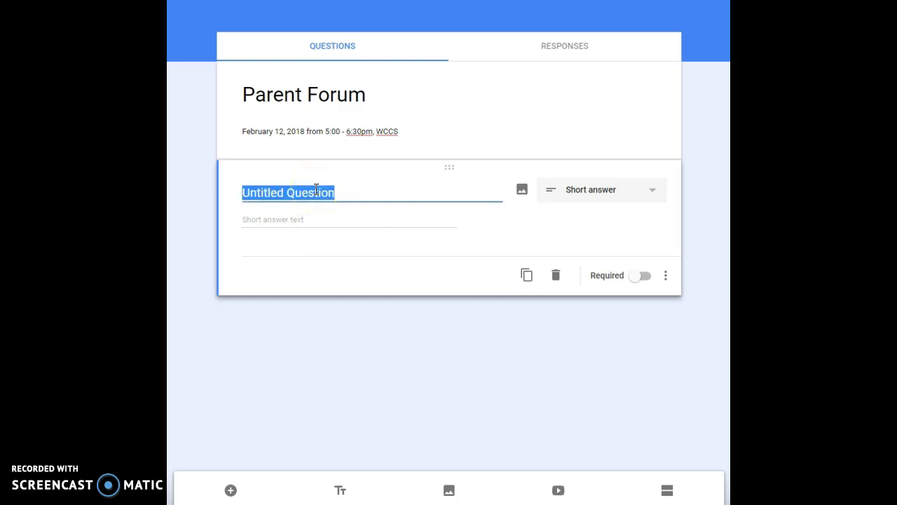
type("Last Name")
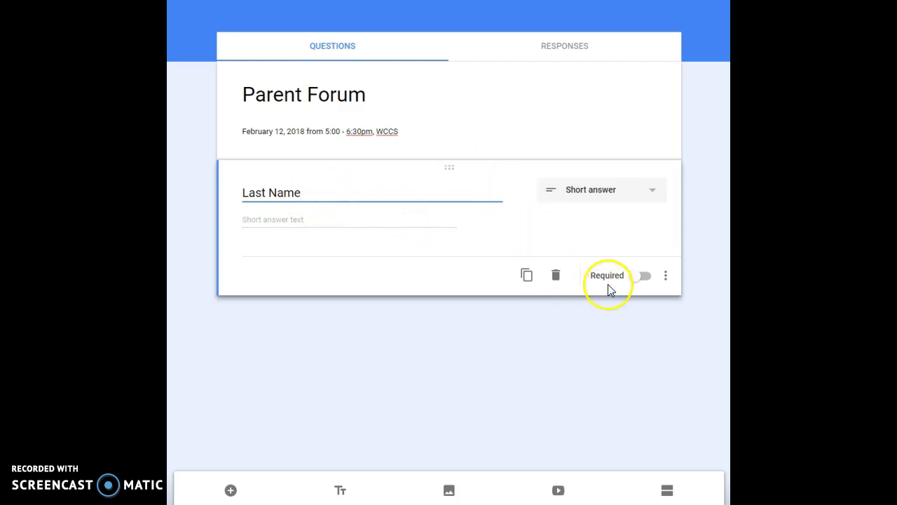
- Make Last Name a required question and add a new question below it
left_click(634, 280)
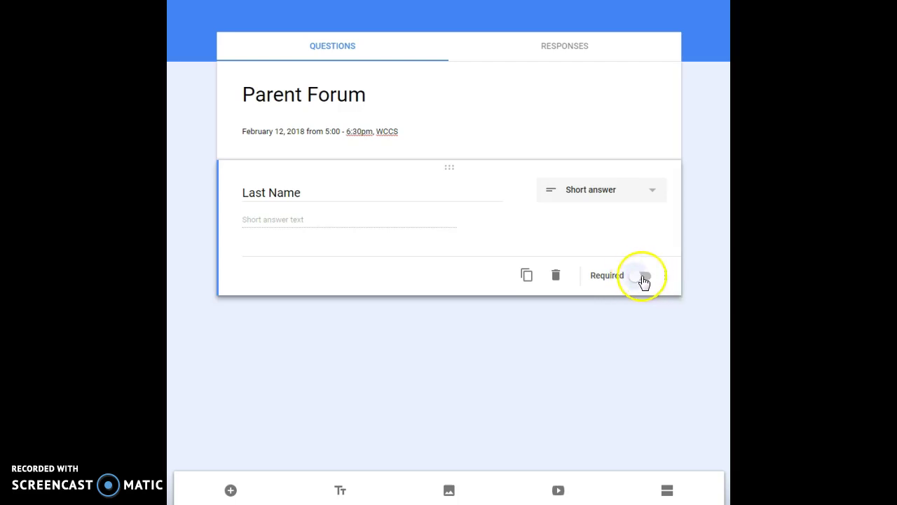
left_click(644, 281)
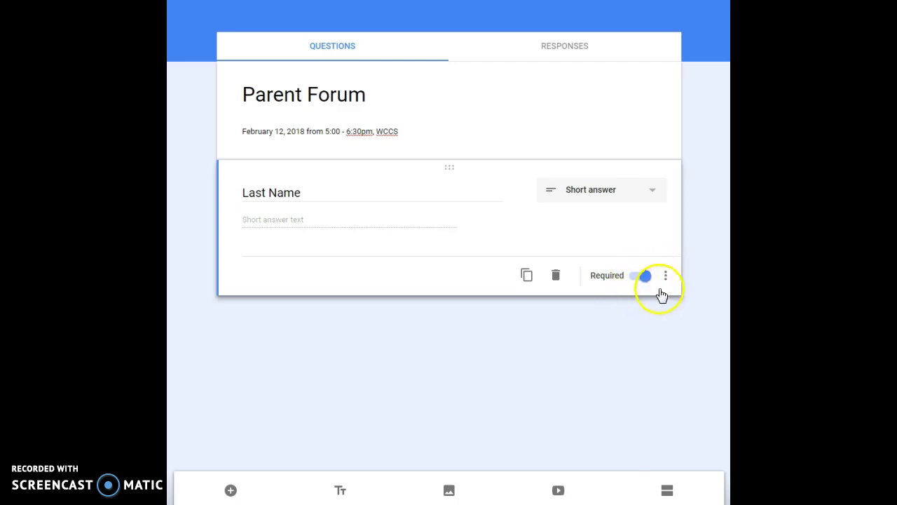
left_click(666, 277)
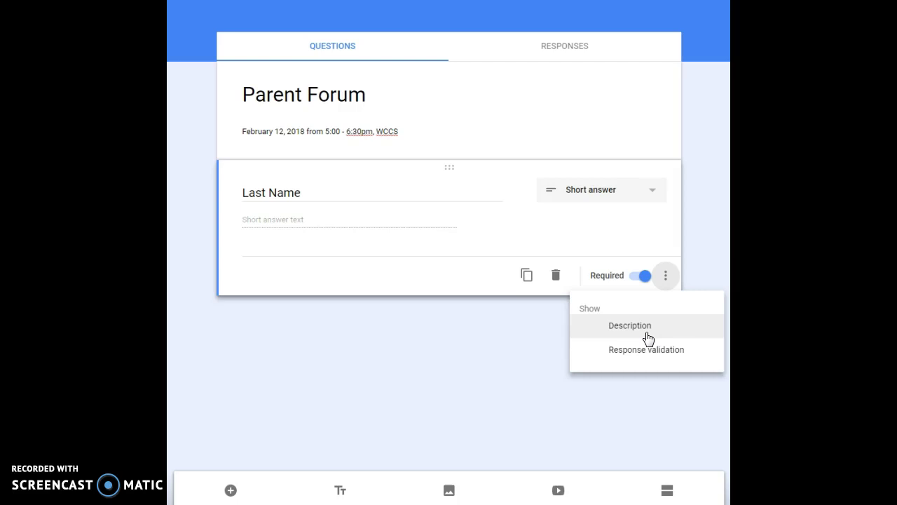
left_click(643, 359)
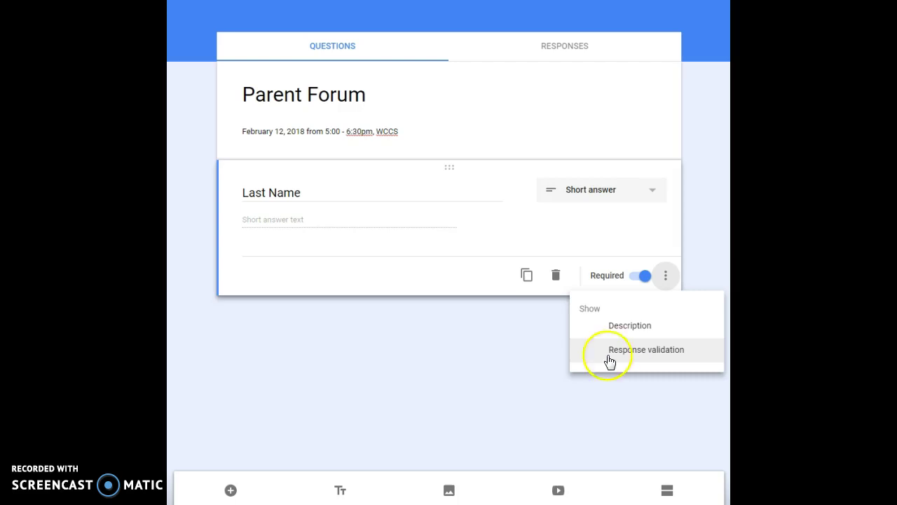
left_click(491, 346)
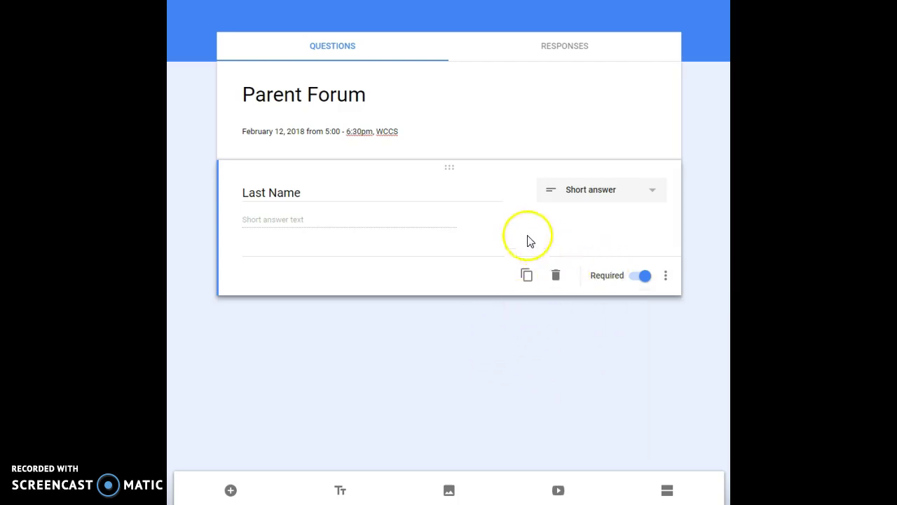
left_click(230, 490)
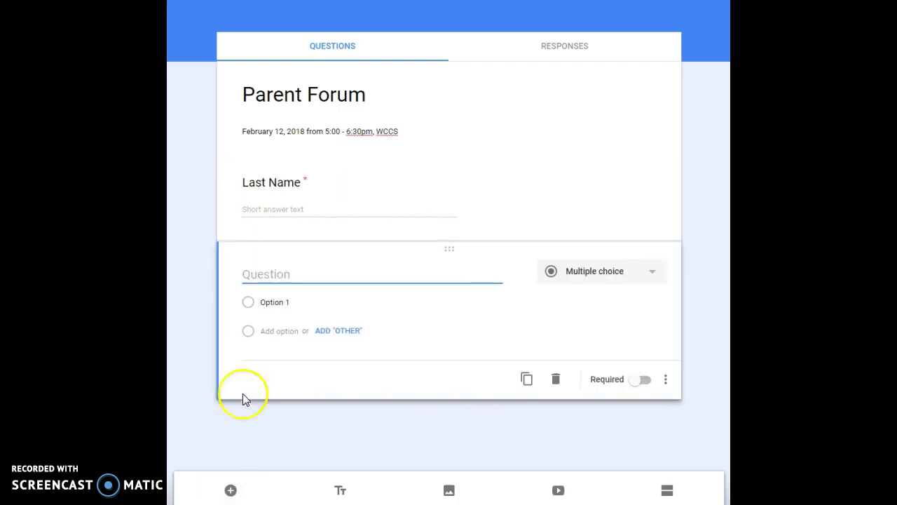
- Title the new question 'First Name' as a required short answer
type("First Name")
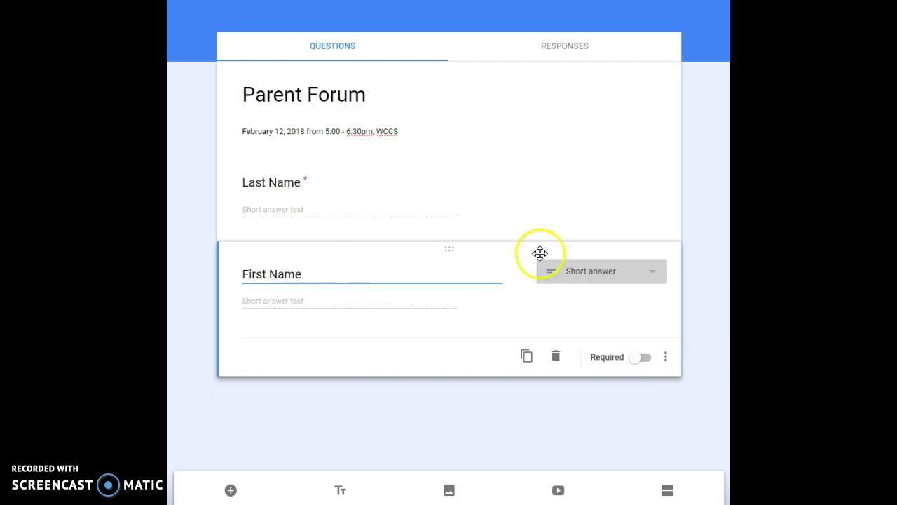
left_click(652, 275)
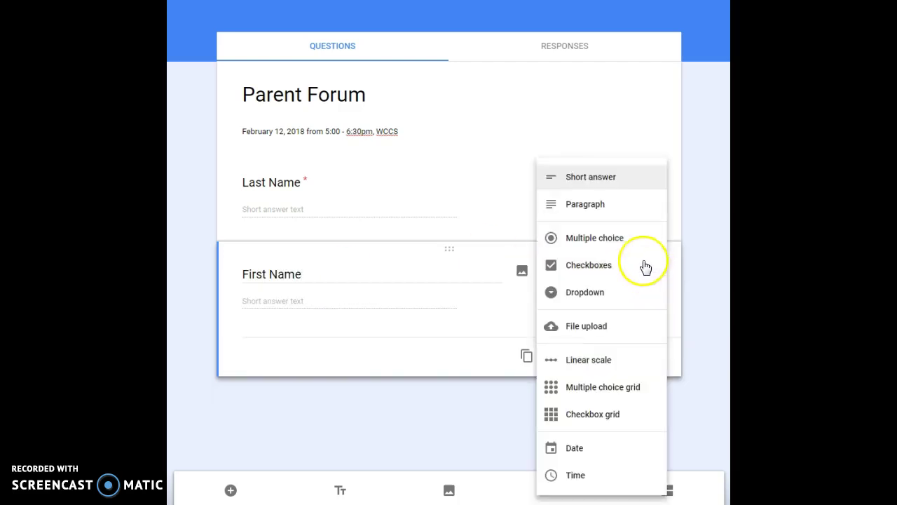
left_click(620, 181)
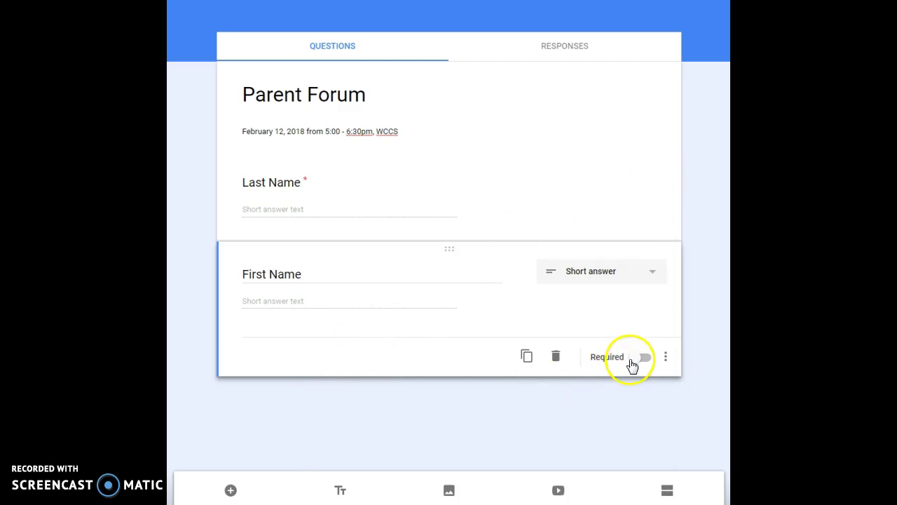
left_click(633, 363)
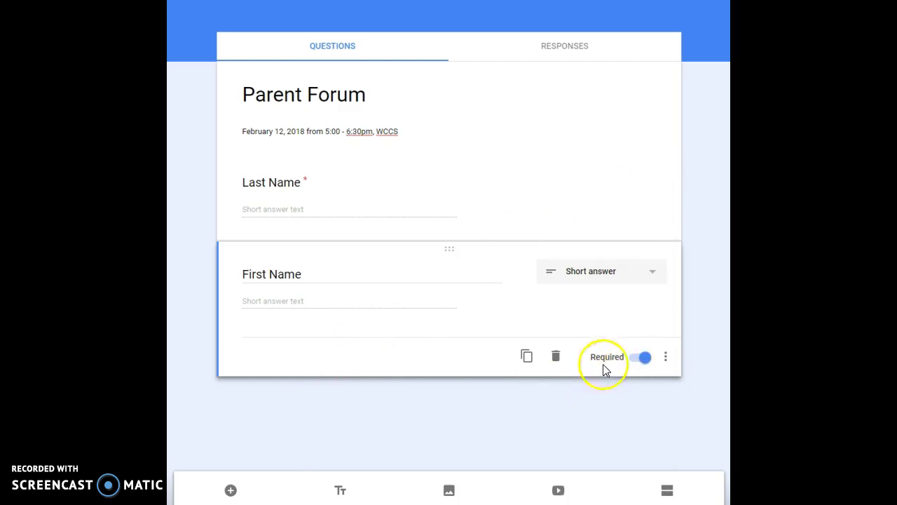
- Add a required 'Cell Phone' short-answer question below First Name
left_click(231, 492)
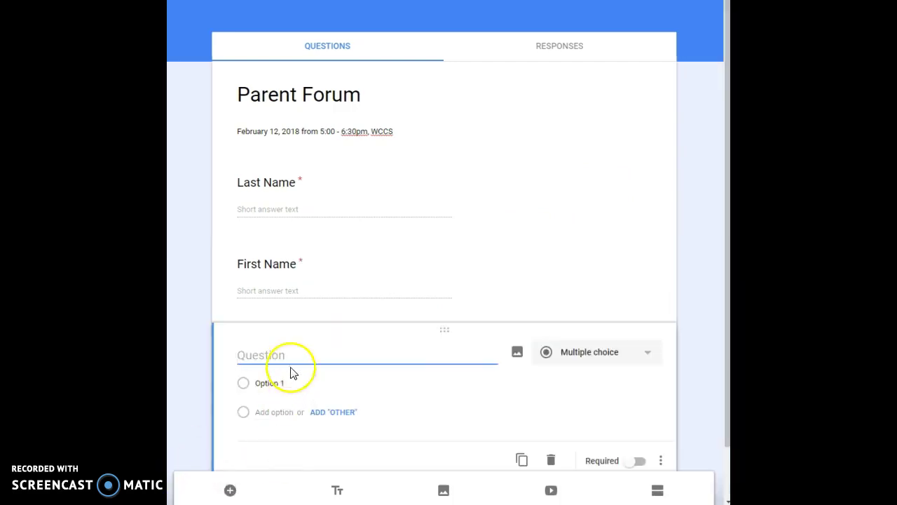
type("Cell Oh")
key("BackSpace")
key("BackSpace")
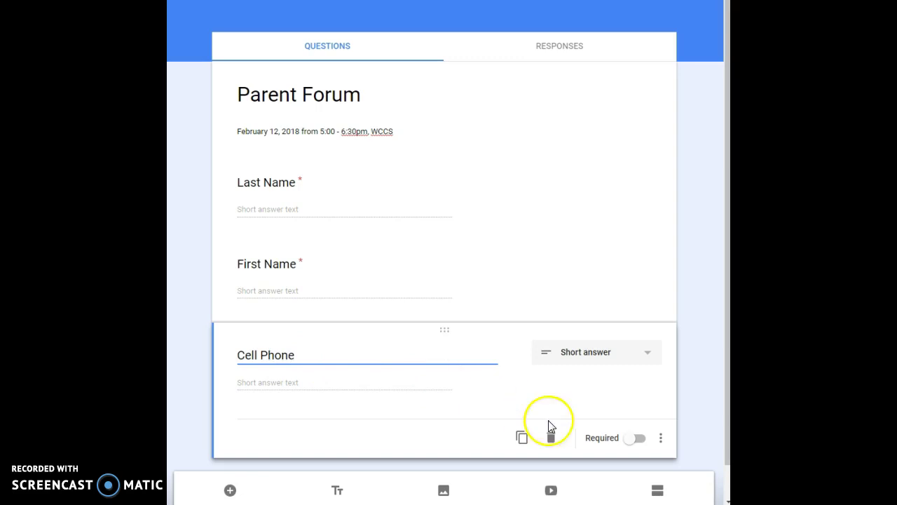
left_click(636, 440)
scroll(416, 372, "down", 1)
- Add an 'Email' question below Cell Phone
left_click(230, 491)
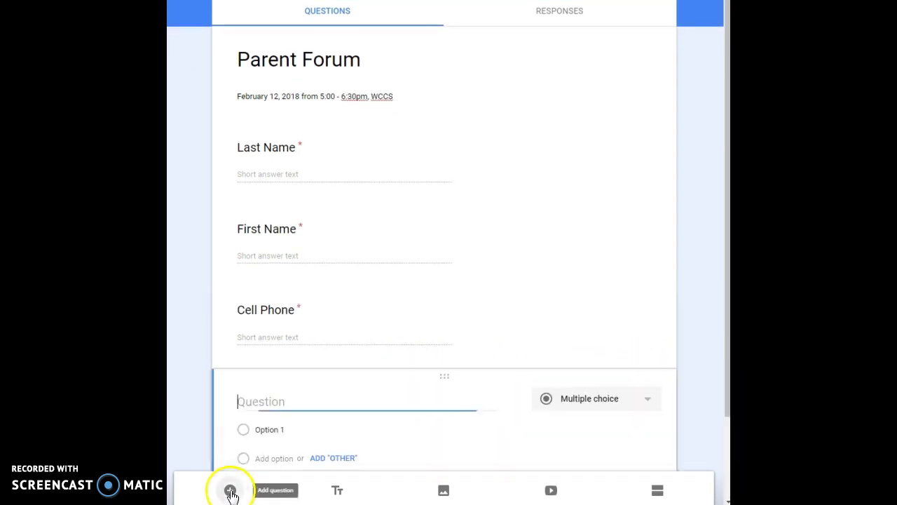
type("E")
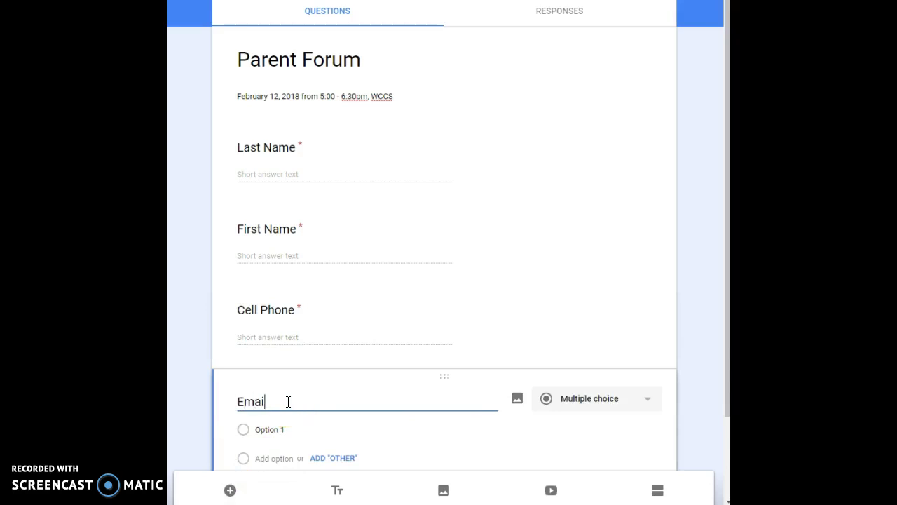
type("mail")
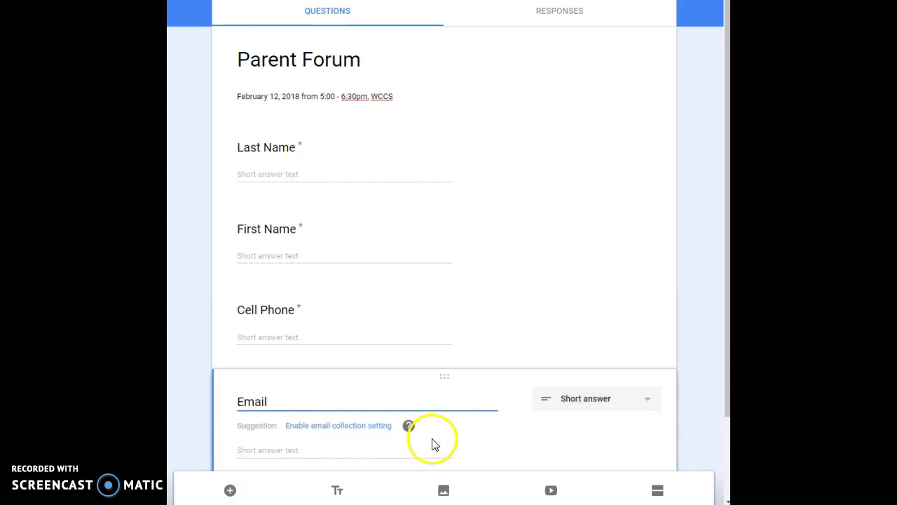
scroll(494, 418, "down", 2)
- Make Email required and add a new question titled 'RSVP'
left_click(632, 405)
left_click(231, 491)
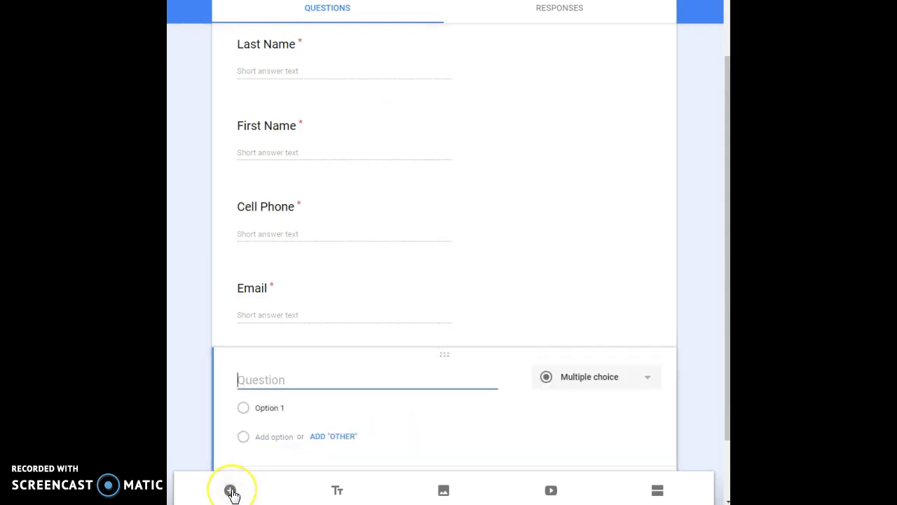
type("RSVP")
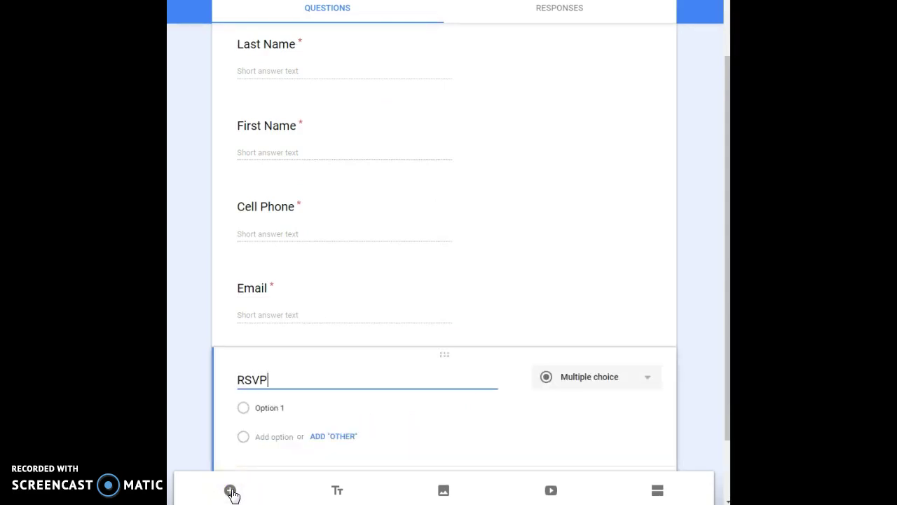
- Give RSVP the choices 'Yes, I plan to attend' and 'No, we are unable to attend'
left_click(265, 405)
type("Yes, I plan to attend")
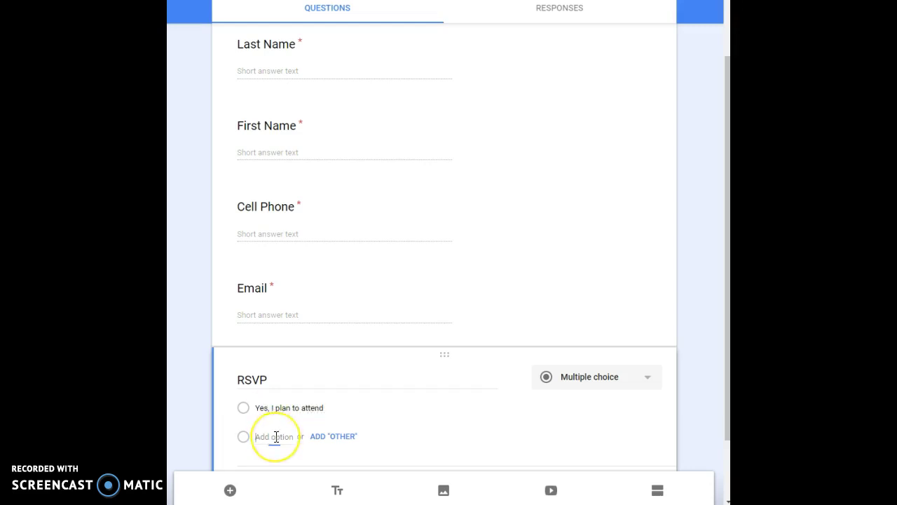
left_click(274, 437)
type("No, we are unable to attend")
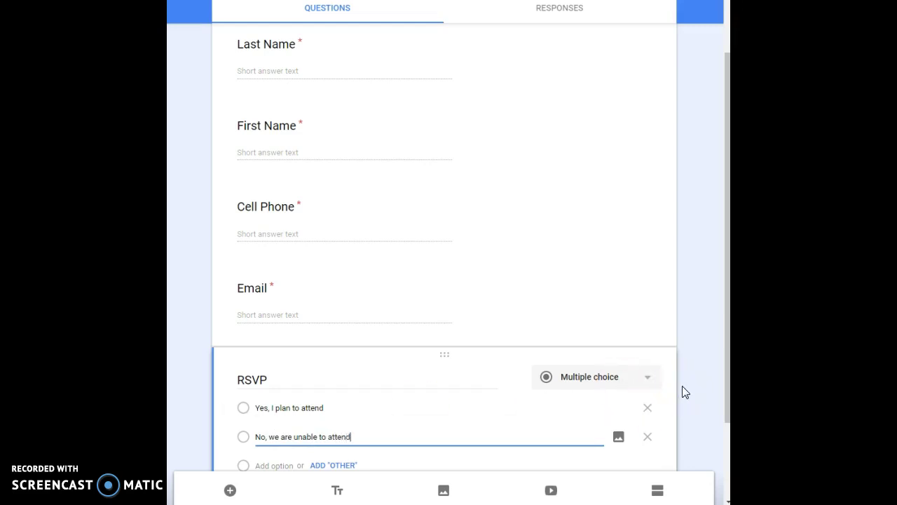
scroll(682, 385, "down", 2)
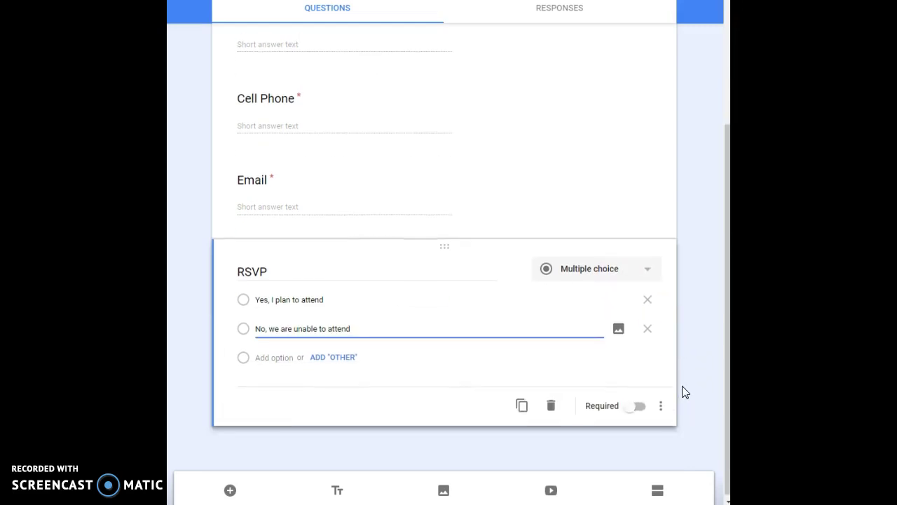
- Add 'Foster Parent Question #1' as a paragraph question below RSVP
left_click(232, 490)
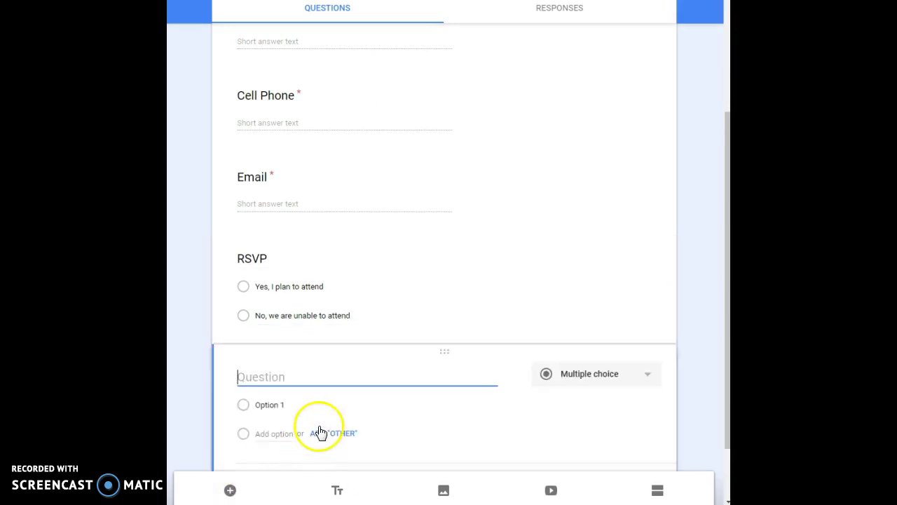
left_click(642, 379)
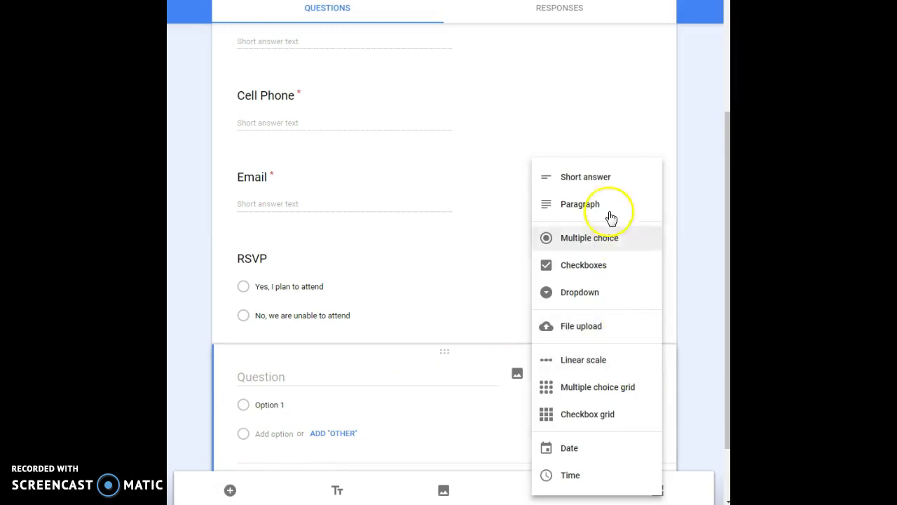
left_click(596, 208)
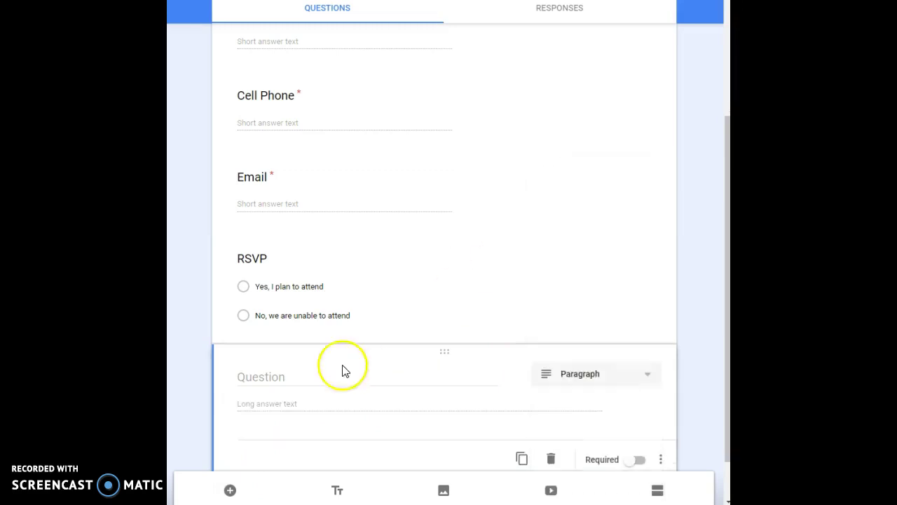
left_click(278, 375)
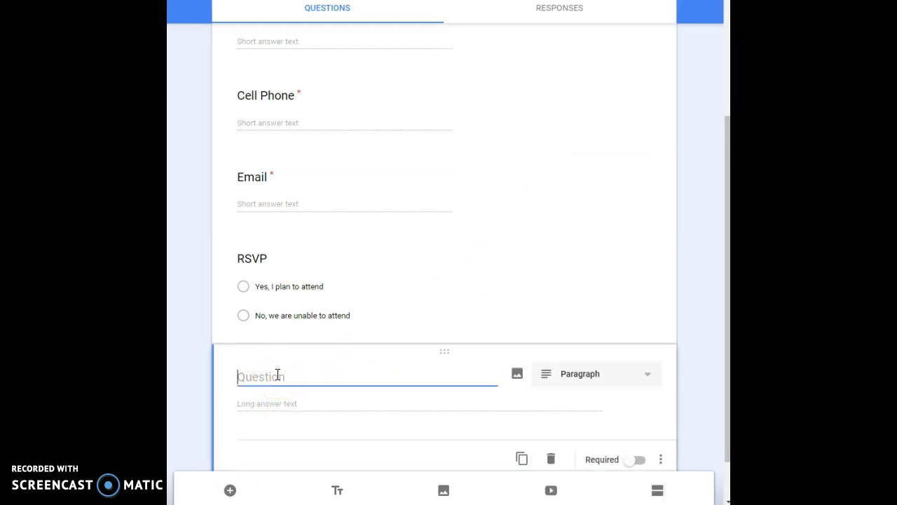
type("Foster Parent Question #1")
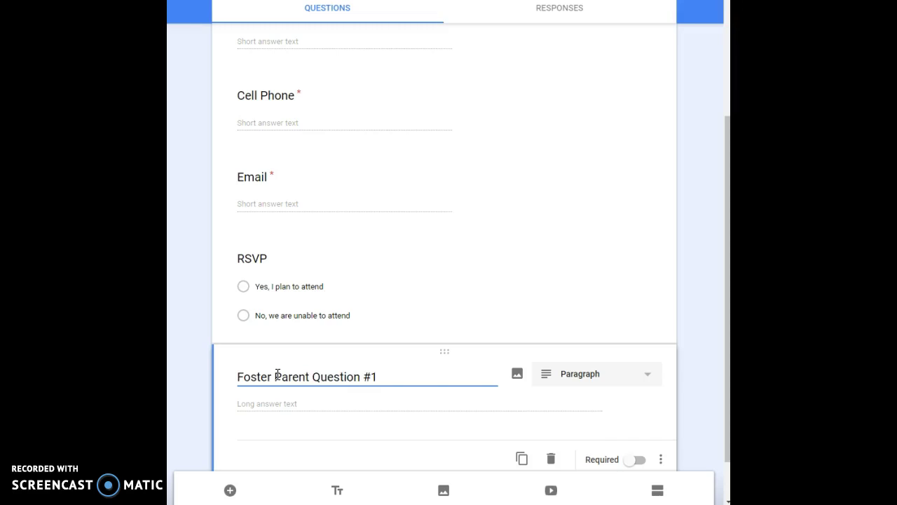
- Add 'Foster Parent Question #2' as a paragraph question
left_click(230, 490)
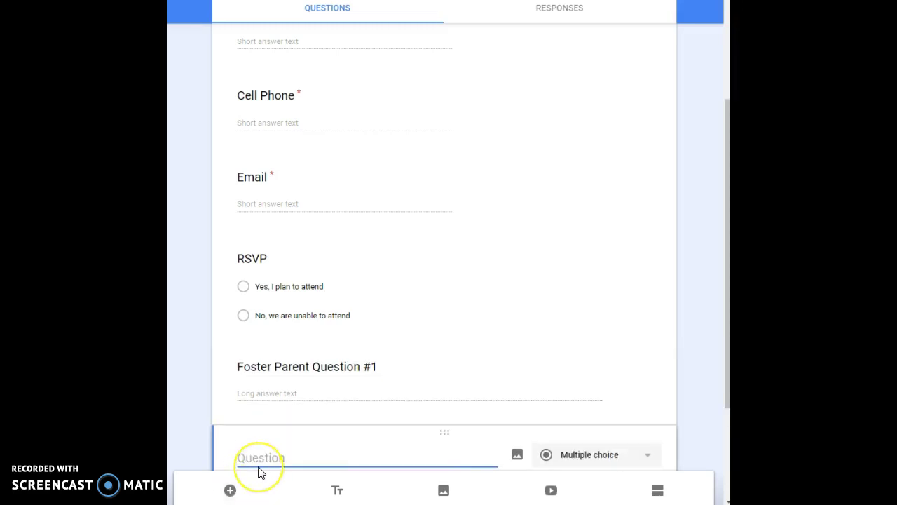
type("Foster Parent Question #2")
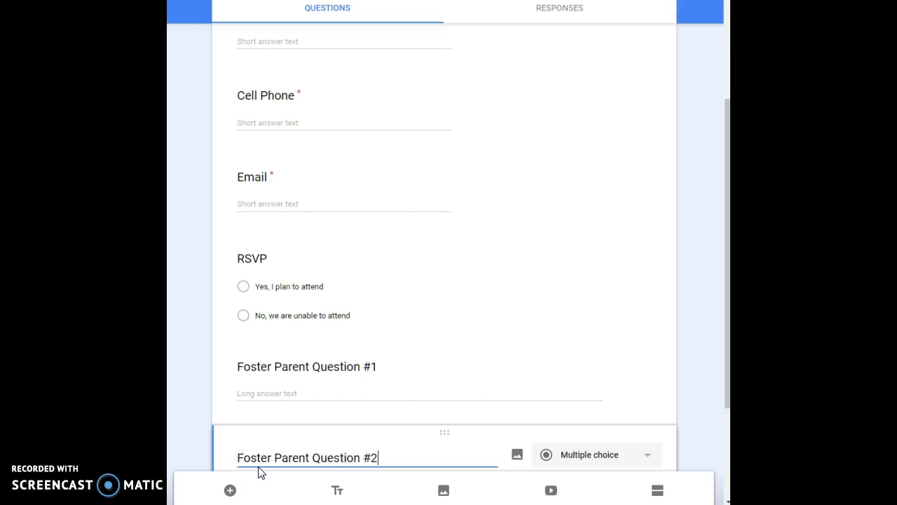
left_click_drag(726, 150, 724, 276)
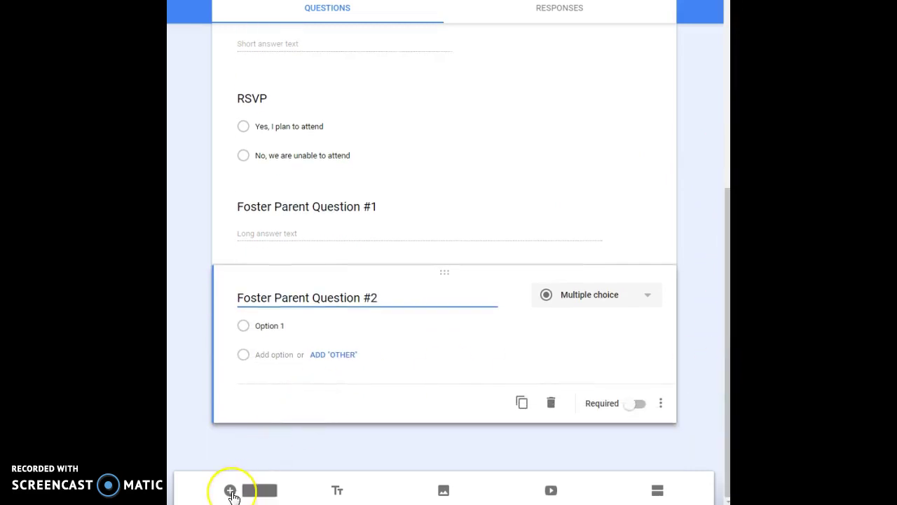
left_click(647, 297)
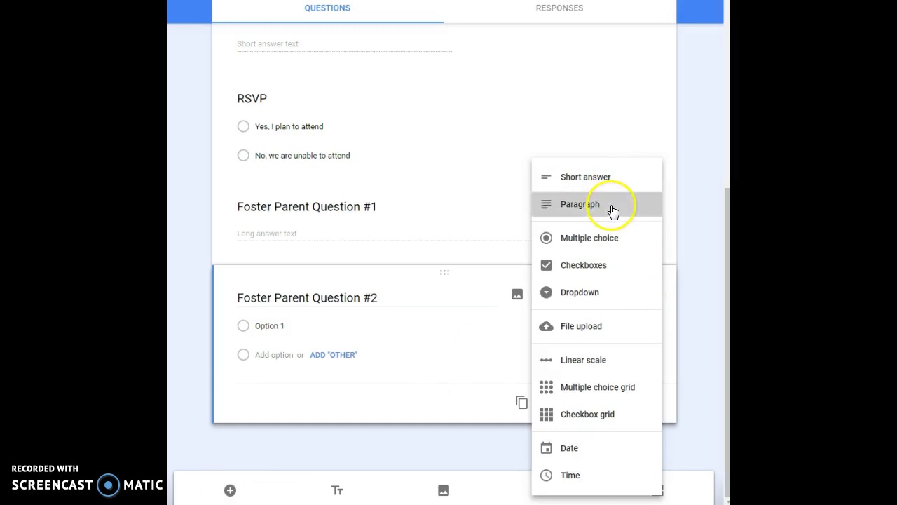
left_click(612, 204)
- Add 'Foster Parent Question #3' as a paragraph question
left_click(231, 490)
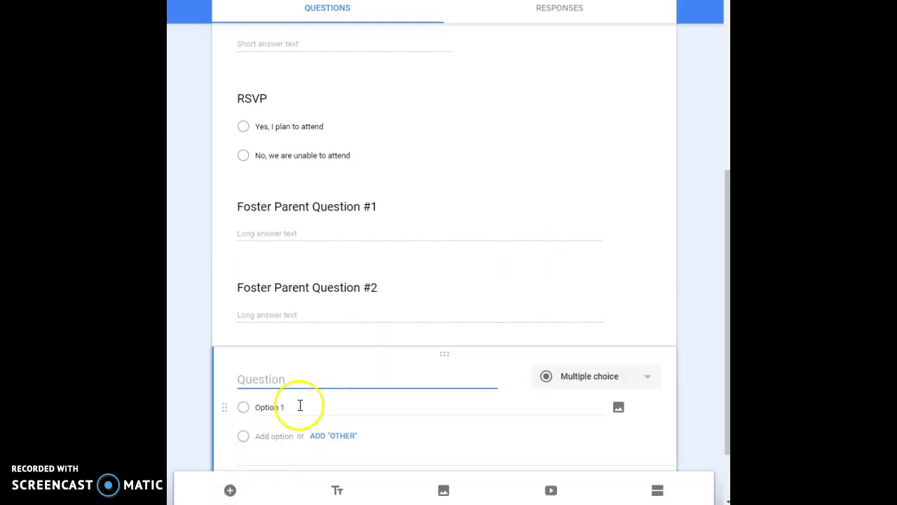
type("Foster Pare")
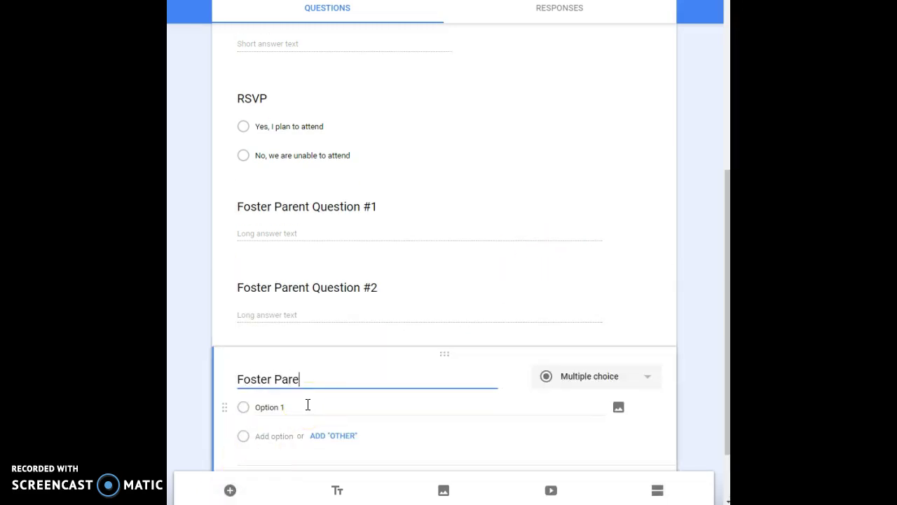
type("nt QUestino")
key("BackSpace")
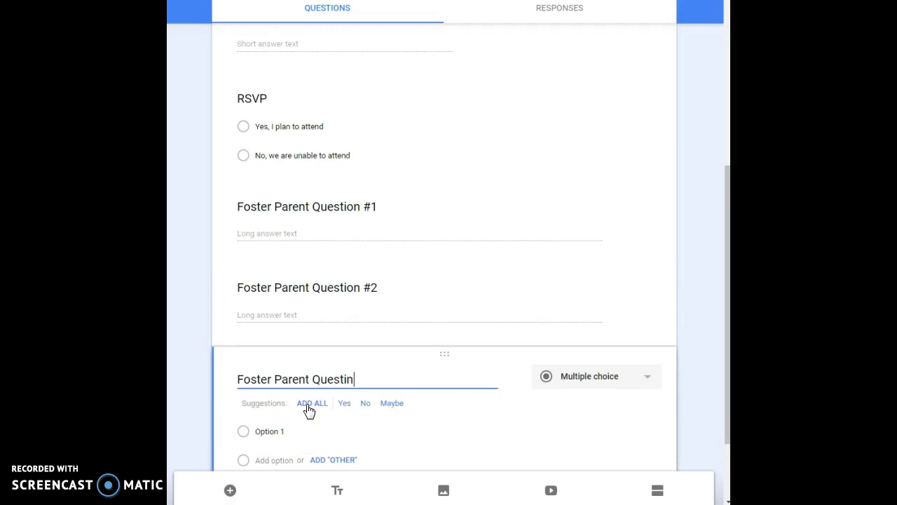
type("#3")
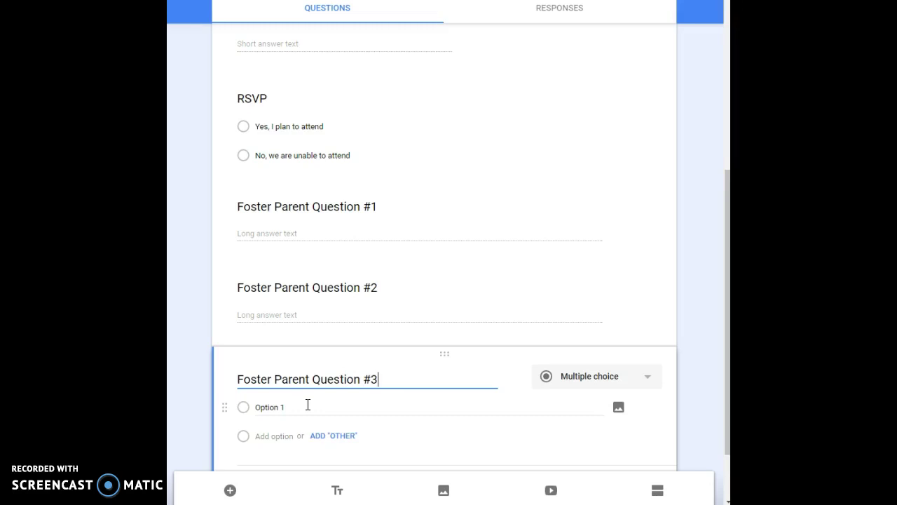
left_click(652, 376)
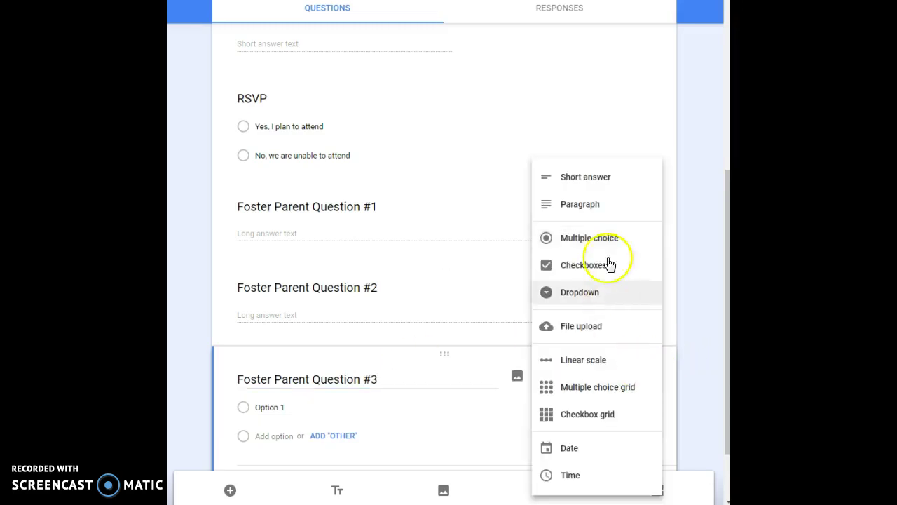
left_click(606, 208)
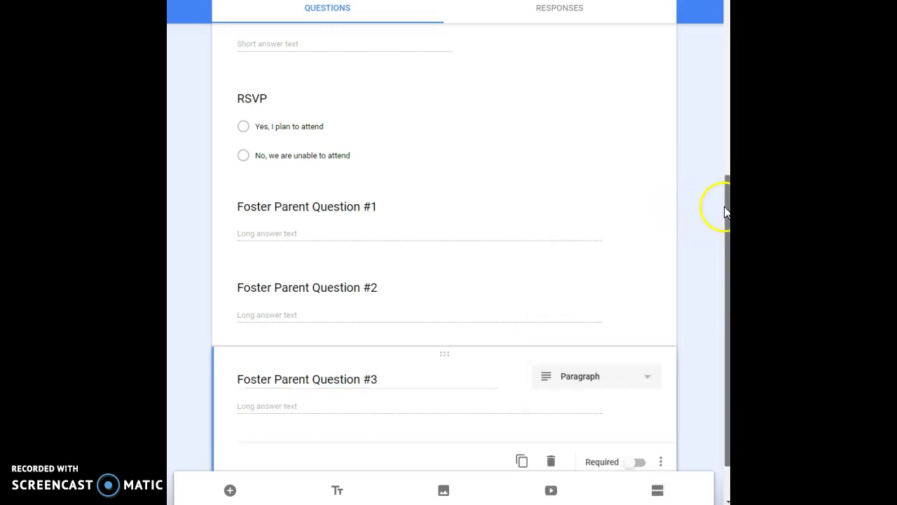
left_click_drag(727, 213, 728, 314)
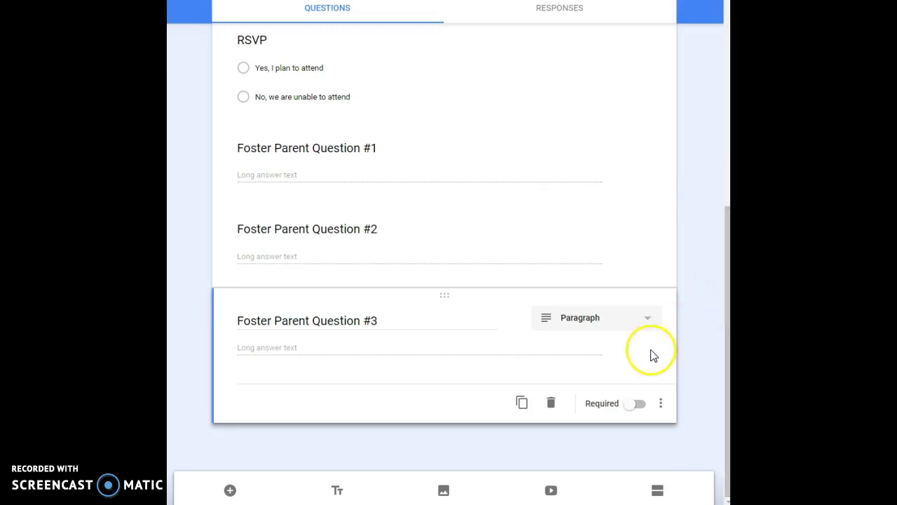
- Add an 'Additional Comments' short-answer question after Foster Parent Question #3
left_click(232, 490)
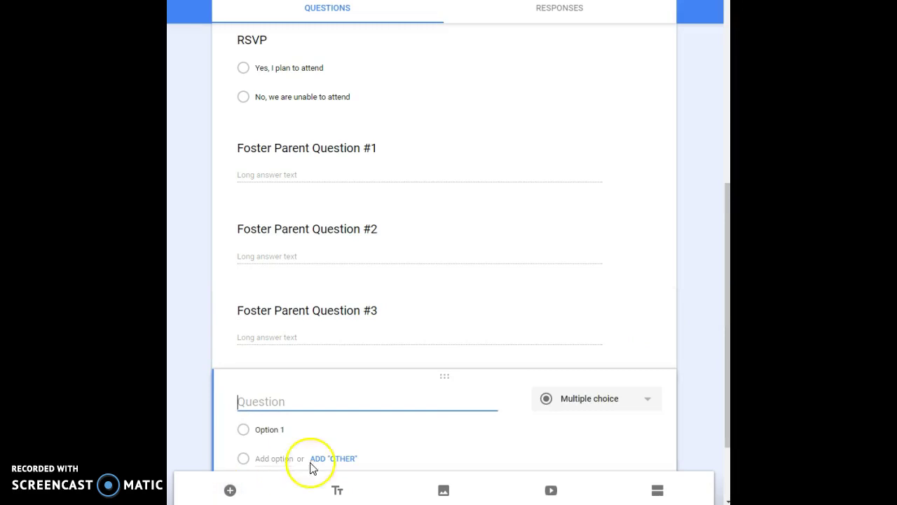
type("Addi")
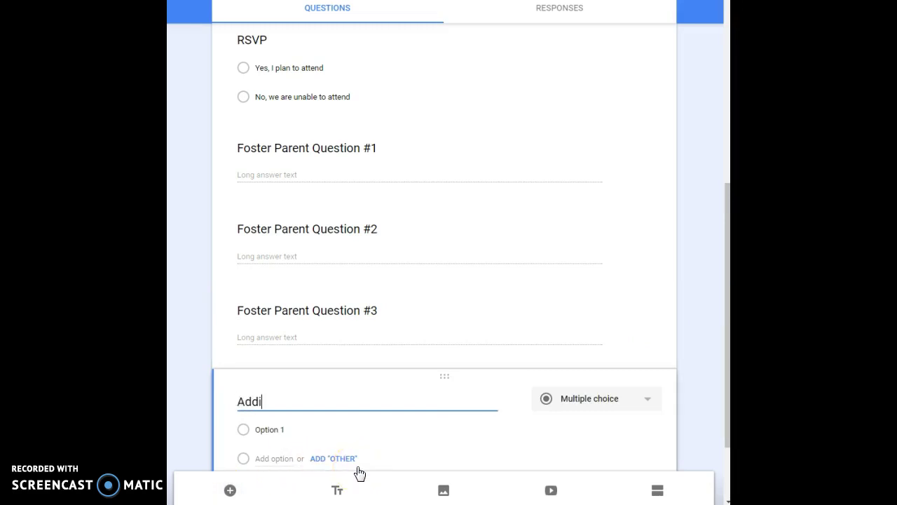
type("tional Comments")
left_click(657, 405)
left_click(615, 182)
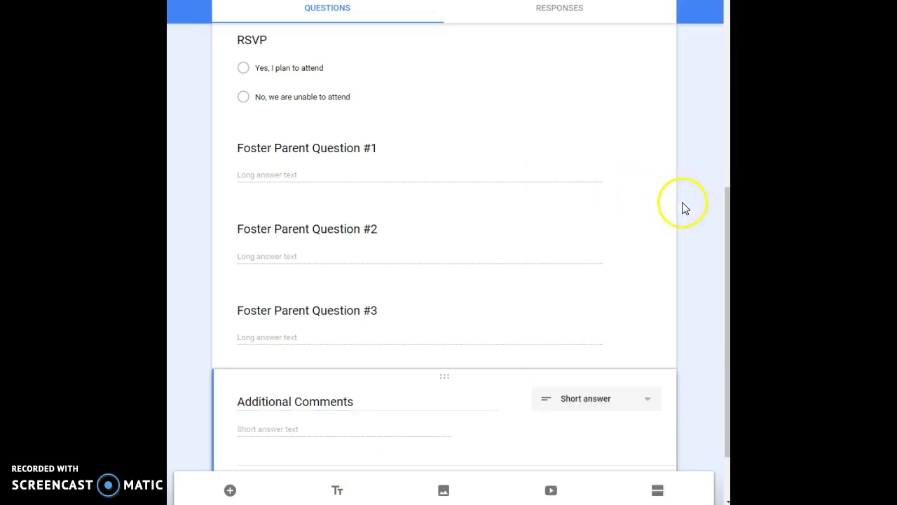
left_click_drag(726, 207, 728, 361)
scroll(449, 252, "up", 10)
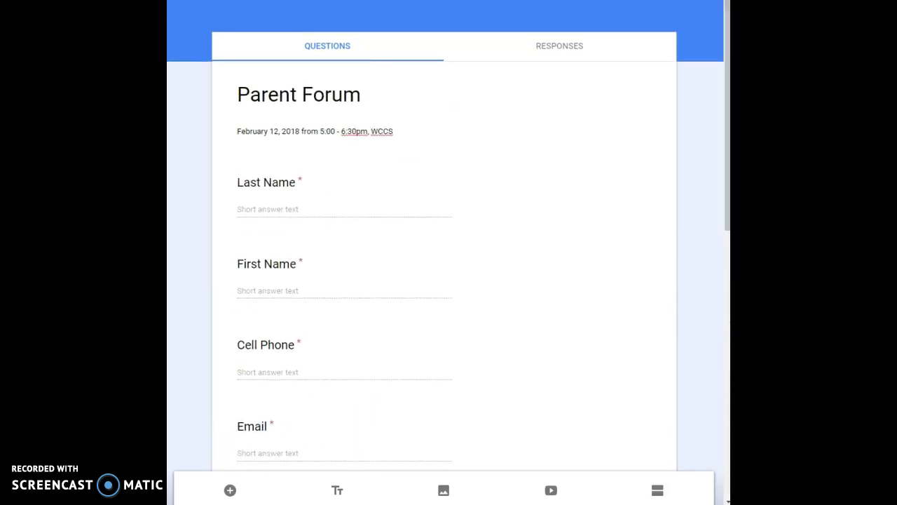
- Open a respondent preview of the Parent Forum form
left_click(672, 1)
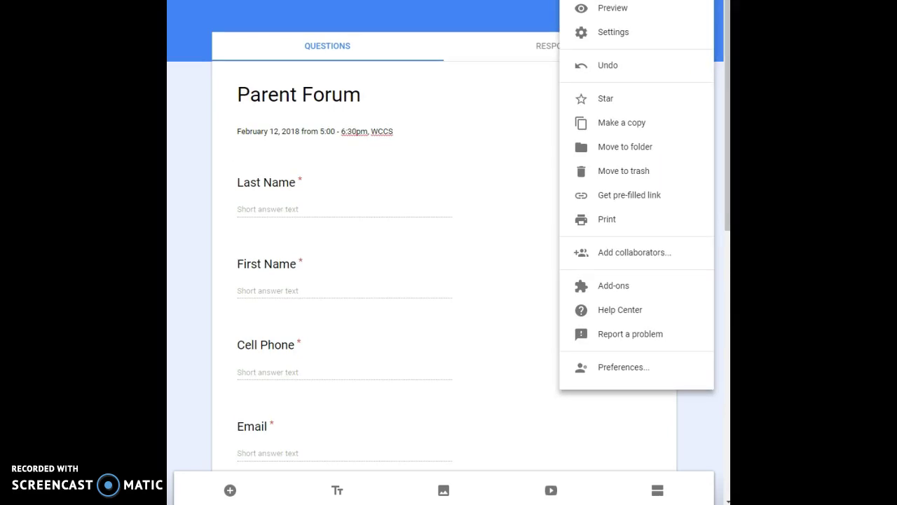
left_click(587, 14)
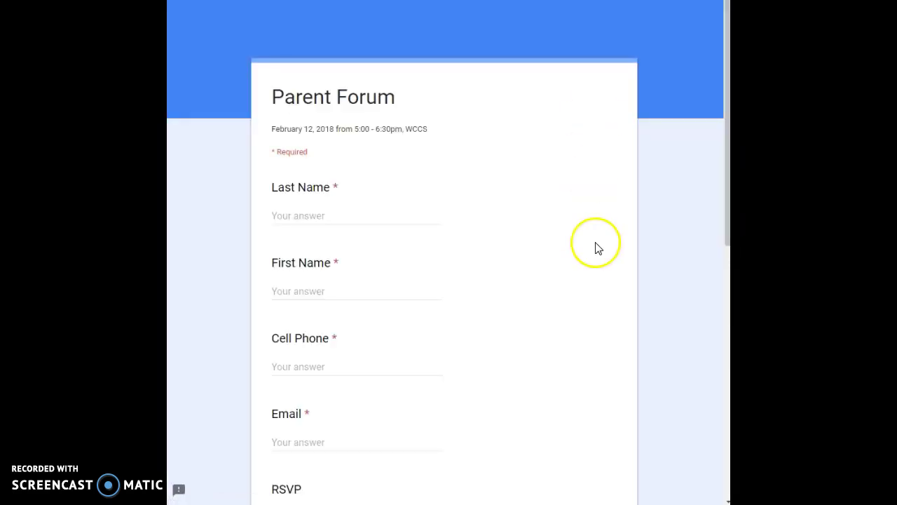
scroll(600, 247, "down", 1)
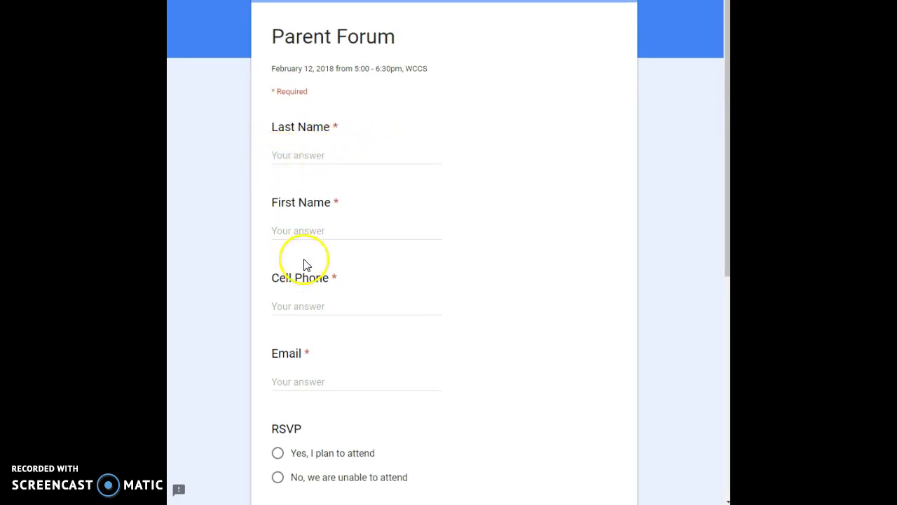
- Fill in a test respondent's last name, first name and cell phone number
left_click(311, 156)
key("Tab")
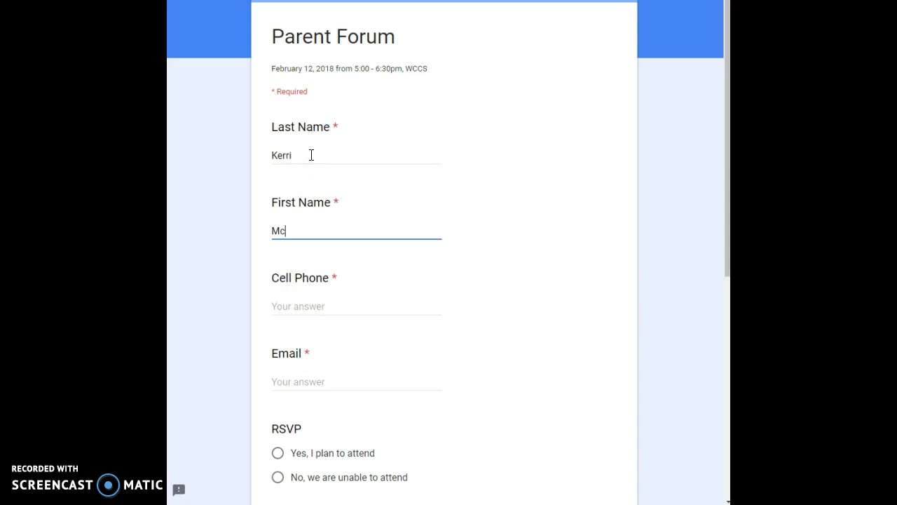
key("Tab")
type("2")
key("BackSpace")
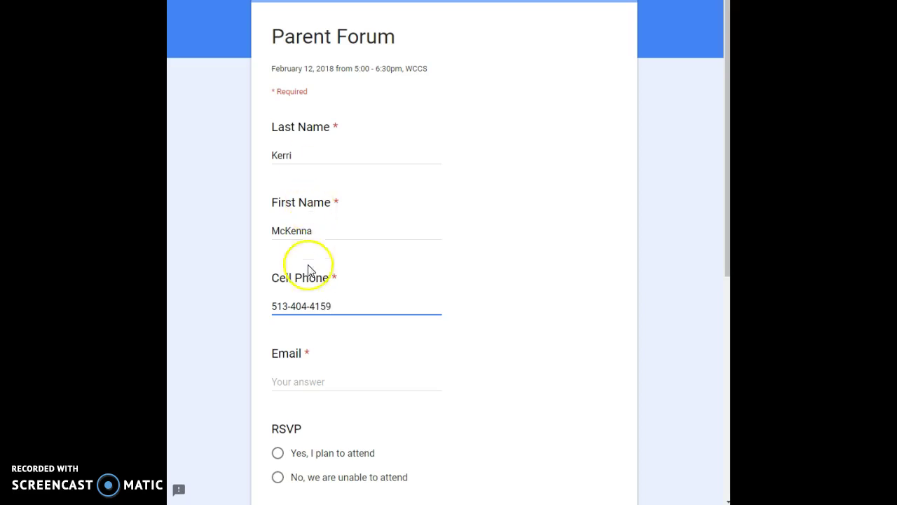
- Enter the test respondent's email and answer RSVP with 'Yes, I plan to attend'
left_click(335, 382)
type("kdmck")
left_click(333, 397)
scroll(447, 434, "down", 4)
left_click(277, 152)
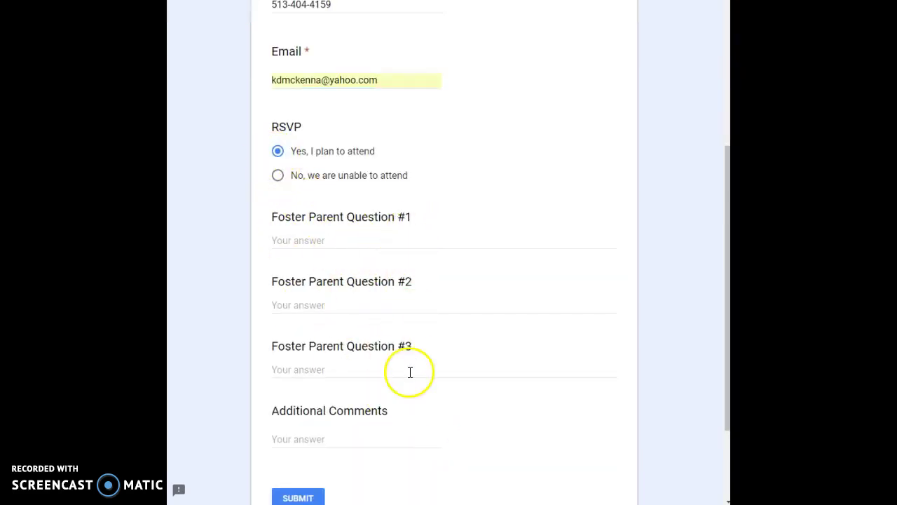
scroll(367, 386, "down", 2)
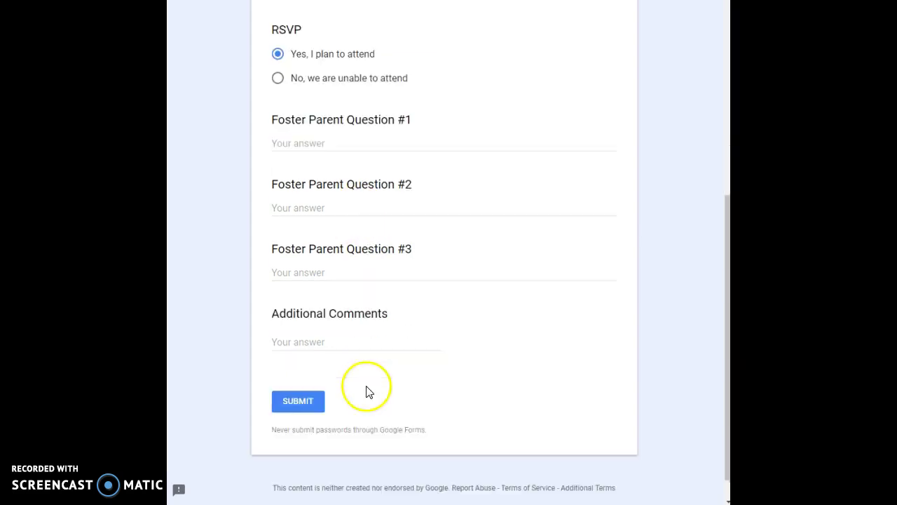
- Submit the test response and return to the editor's Responses summary showing 1 response
left_click(300, 375)
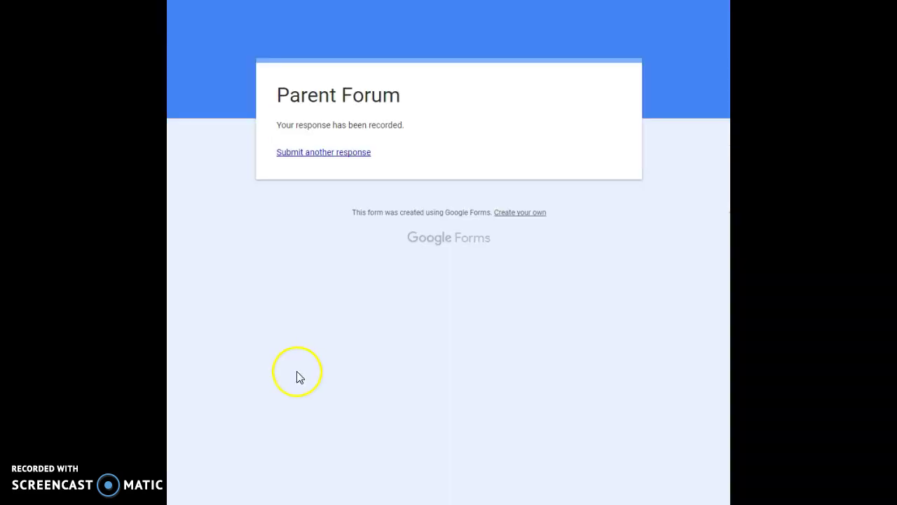
left_click(330, 156)
left_click(433, 115)
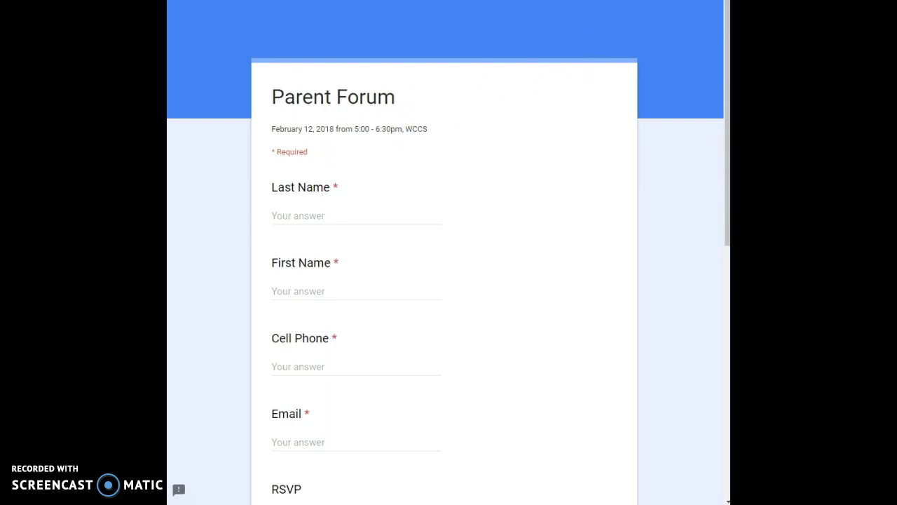
scroll(374, 218, "up", 1)
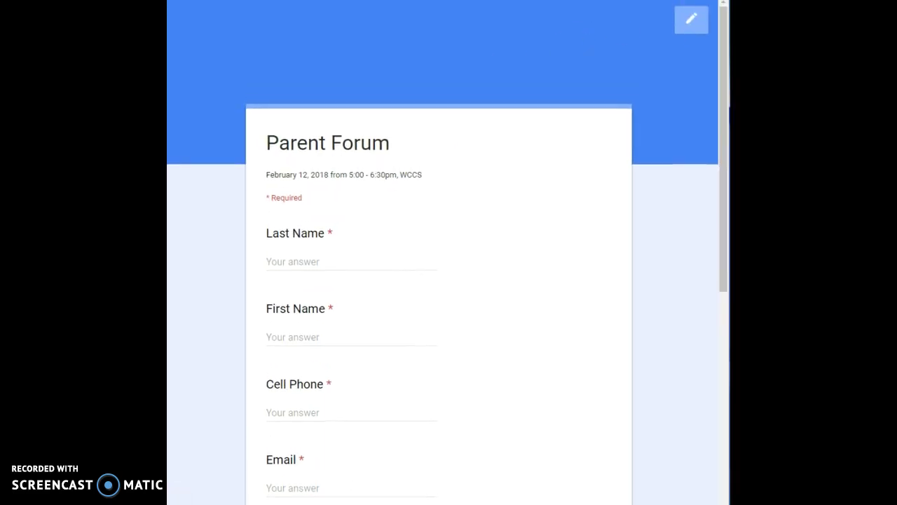
left_click(691, 25)
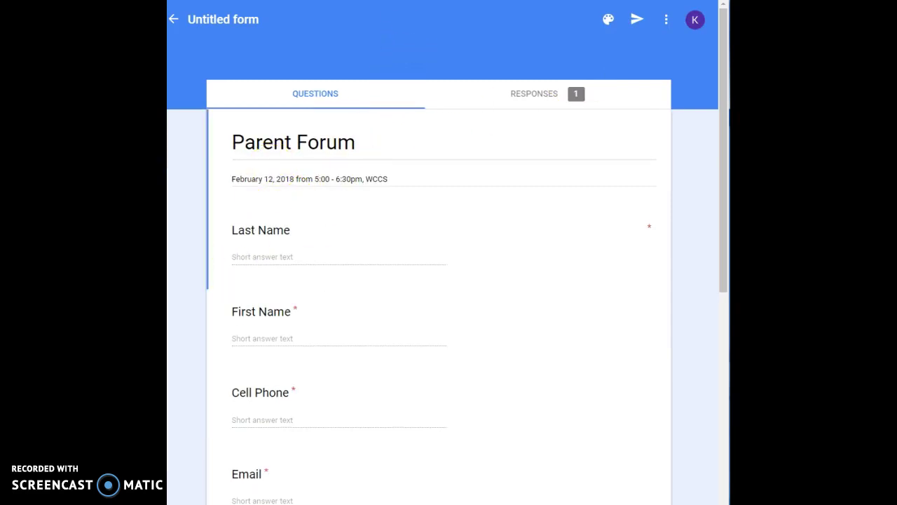
scroll(449, 252, "down", 1)
- Review the form's single response in the Summary and Individual views
left_click(545, 55)
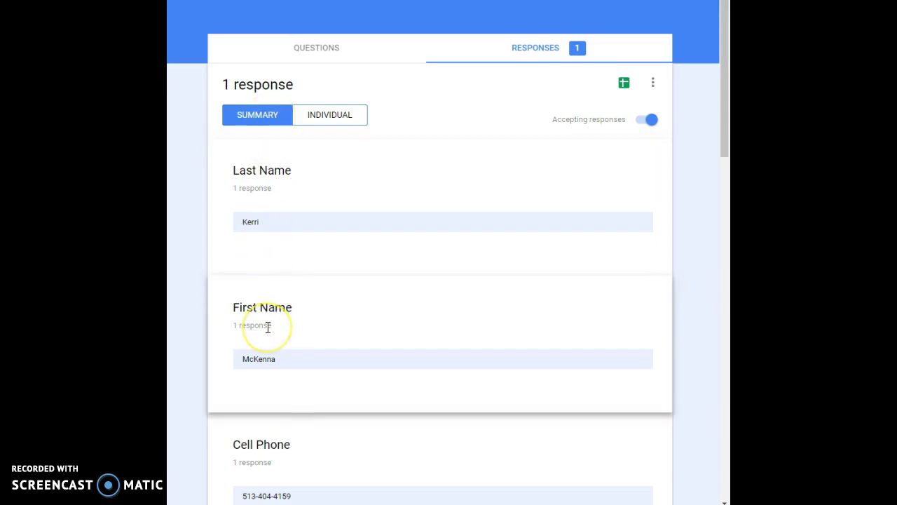
scroll(267, 326, "down", 4)
scroll(264, 281, "down", 3)
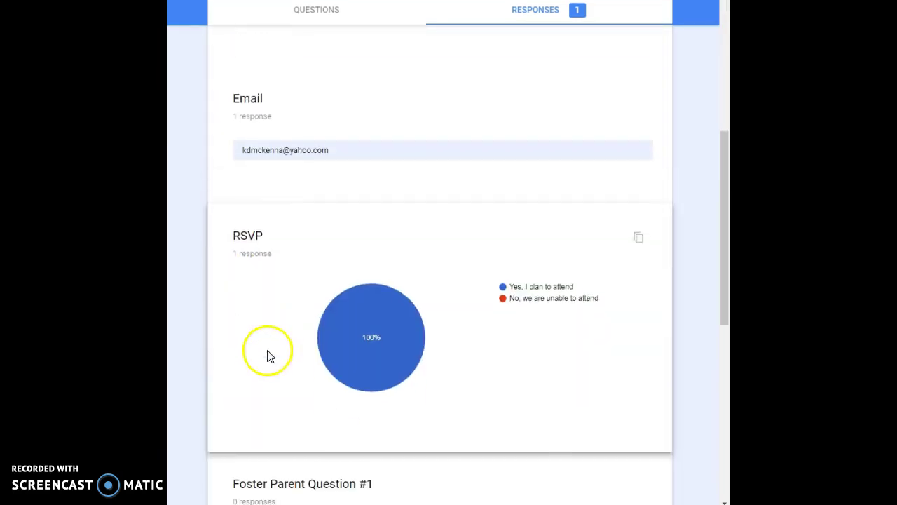
mouse_move(343, 324)
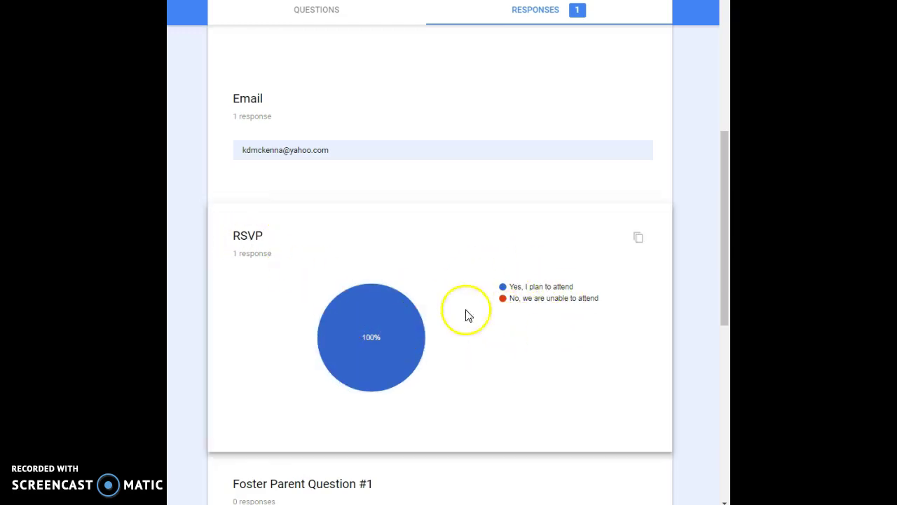
mouse_move(377, 335)
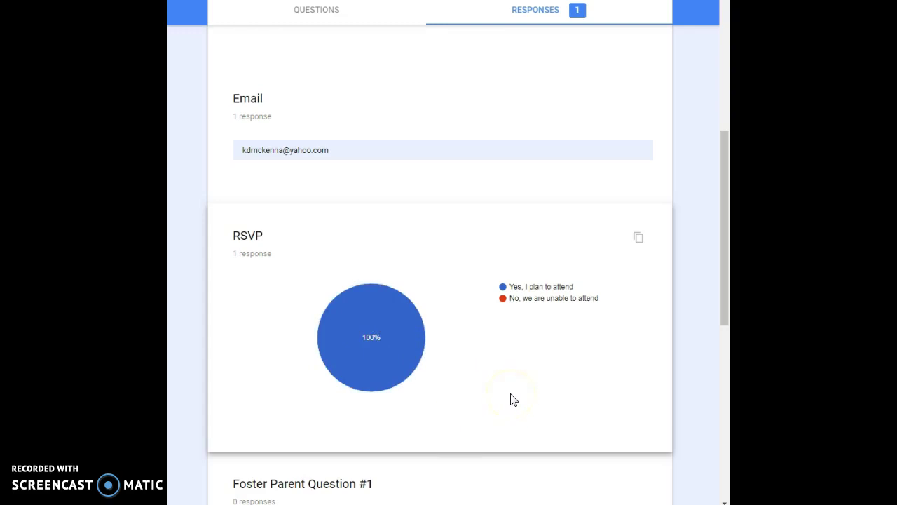
scroll(514, 399, "down", 7)
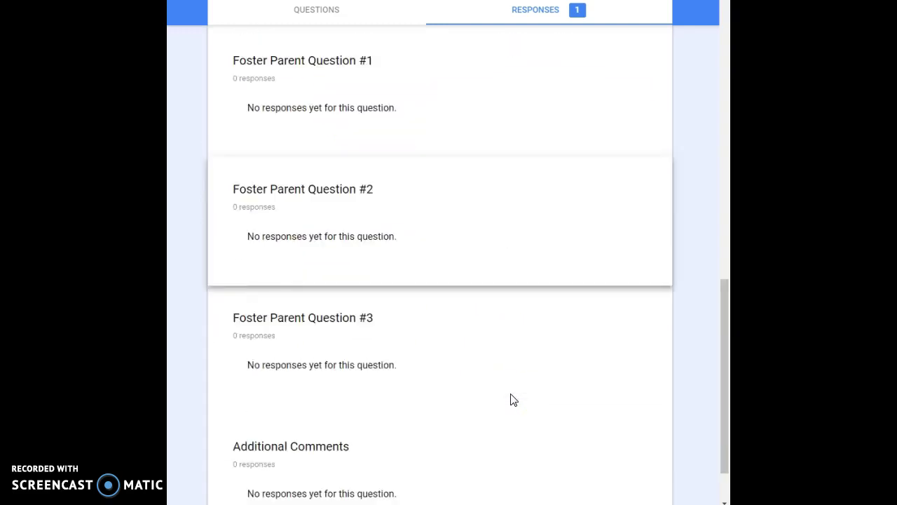
scroll(511, 398, "up", 3)
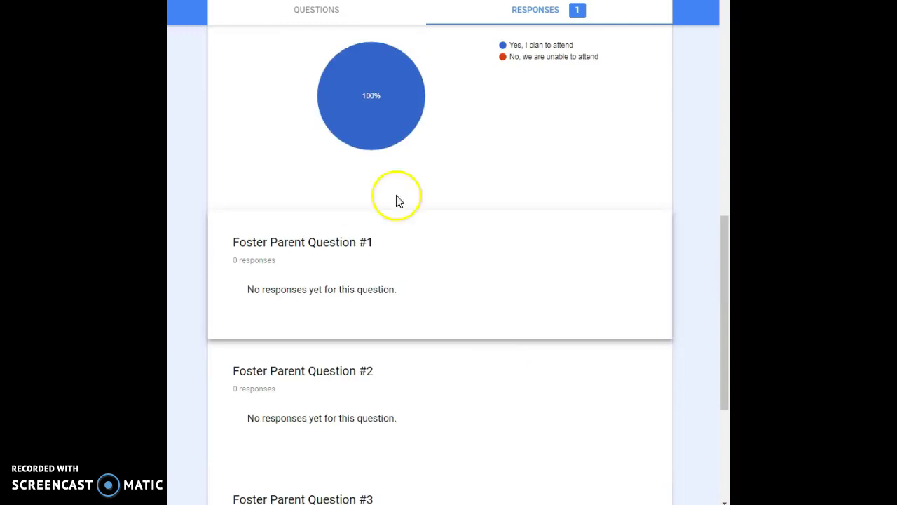
scroll(442, 281, "down", 3)
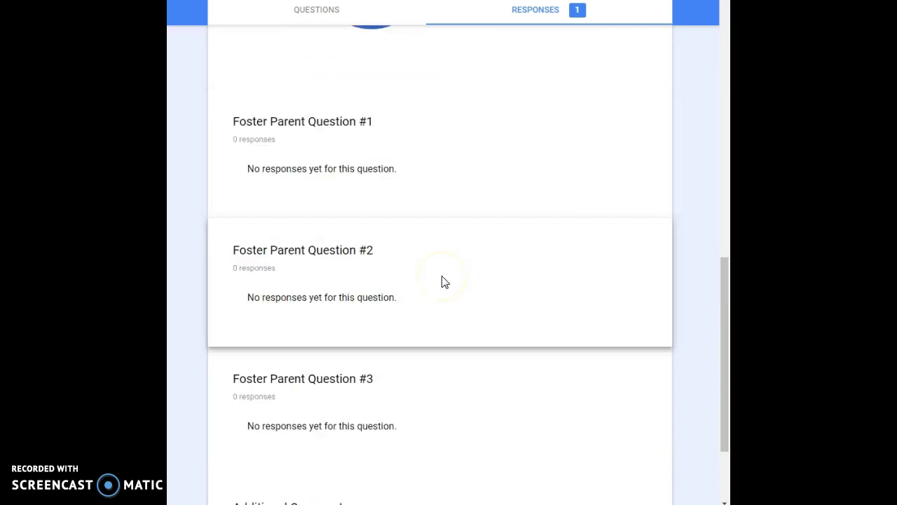
scroll(442, 273, "up", 3)
scroll(442, 263, "up", 10)
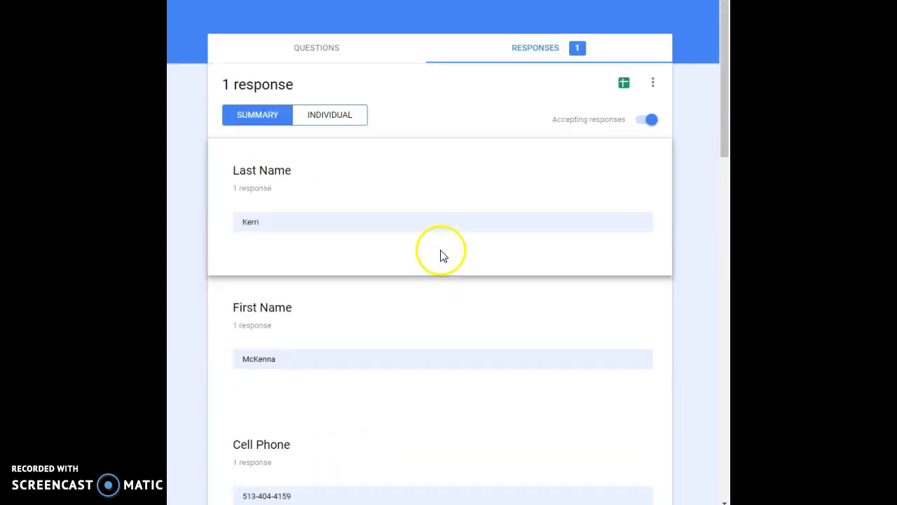
left_click(330, 116)
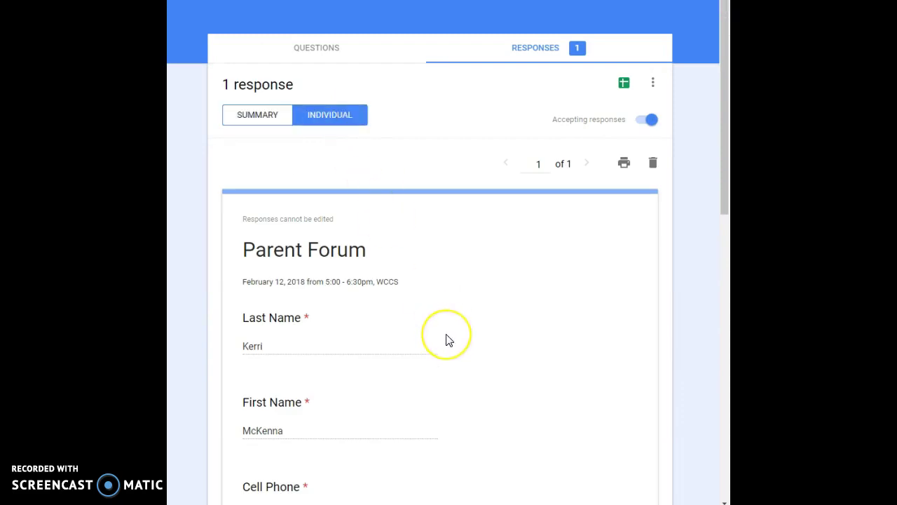
scroll(447, 339, "down", 3)
scroll(448, 340, "down", 6)
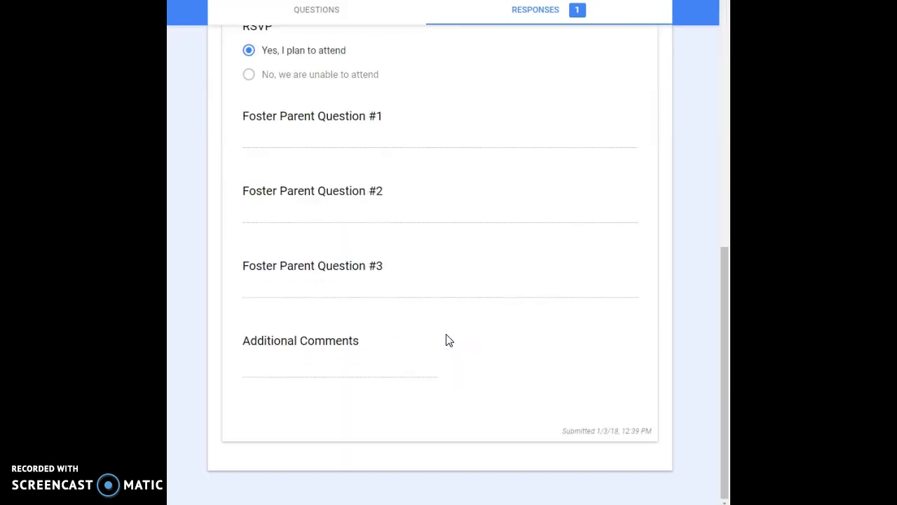
scroll(446, 340, "up", 9)
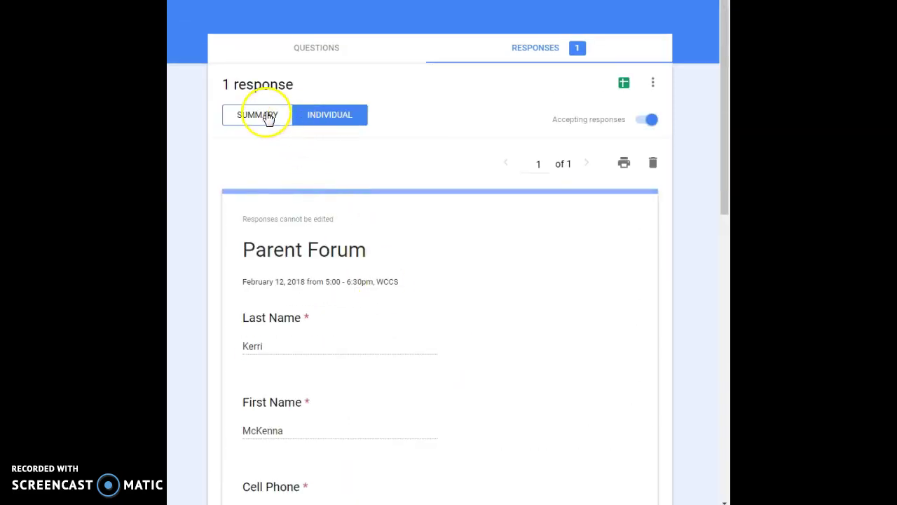
- Back on Summary, link the responses to a new spreadsheet, Untitled form (Responses)
left_click(266, 117)
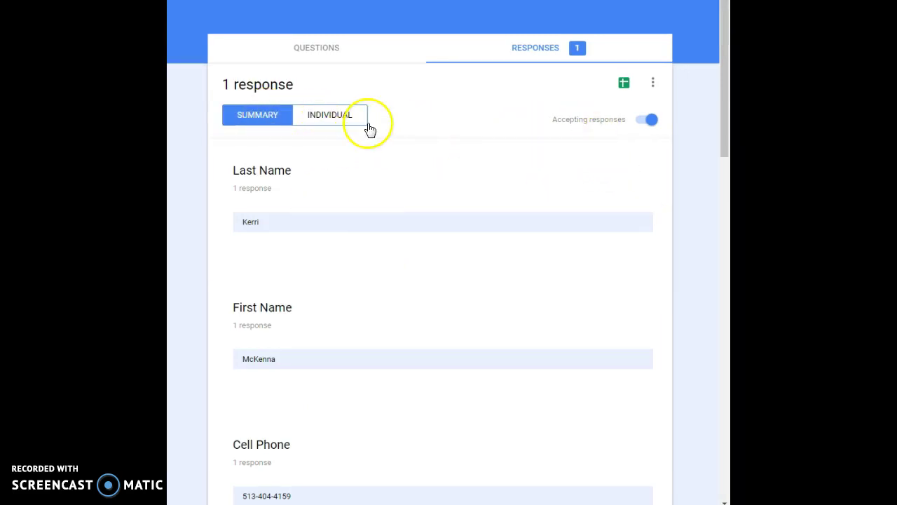
left_click(624, 90)
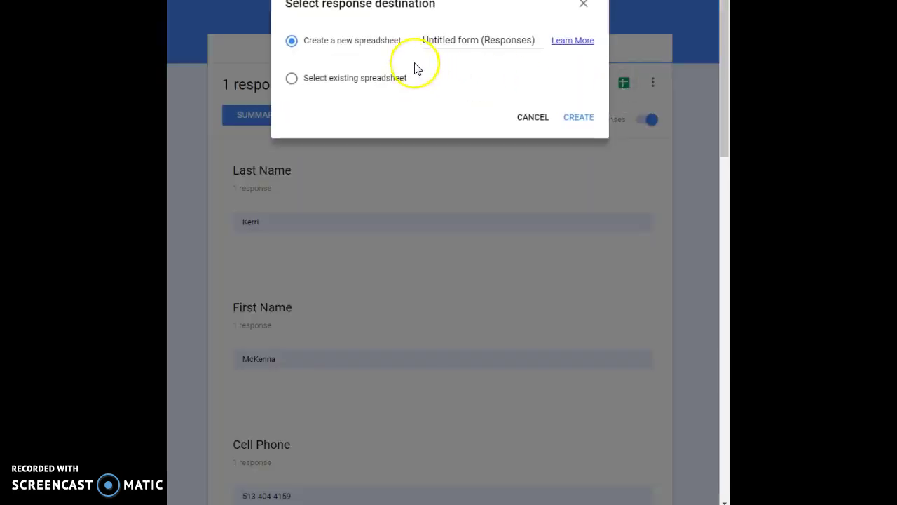
left_click(581, 119)
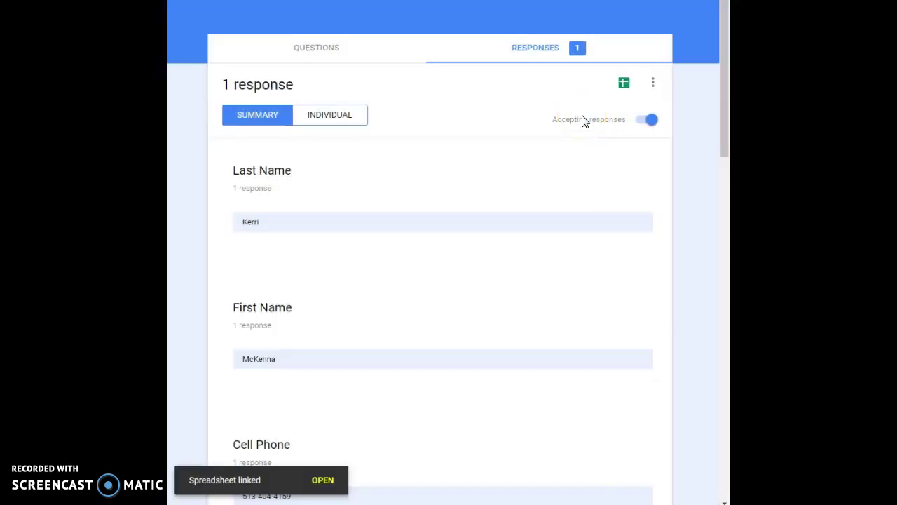
- Open the Untitled form (Responses) sheet and inspect the Last Name column B and its menu
left_click(323, 480)
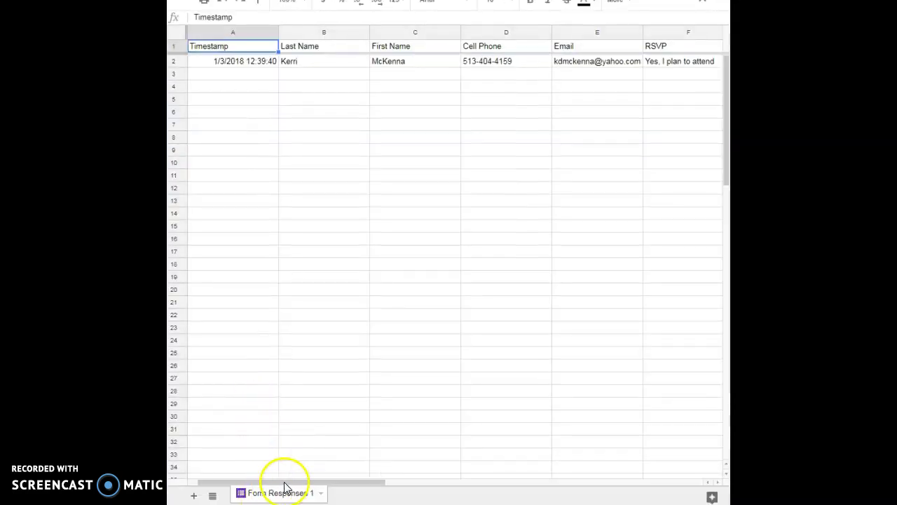
left_click_drag(287, 482, 243, 484)
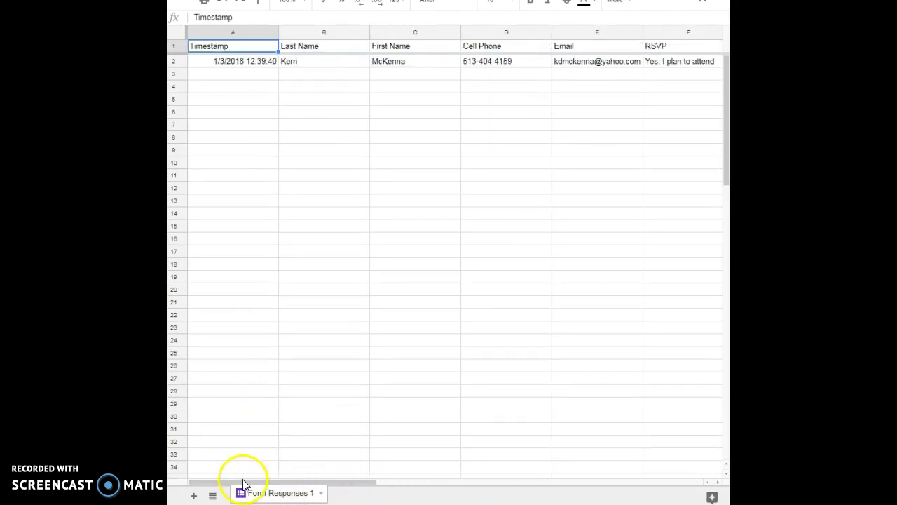
left_click(309, 50)
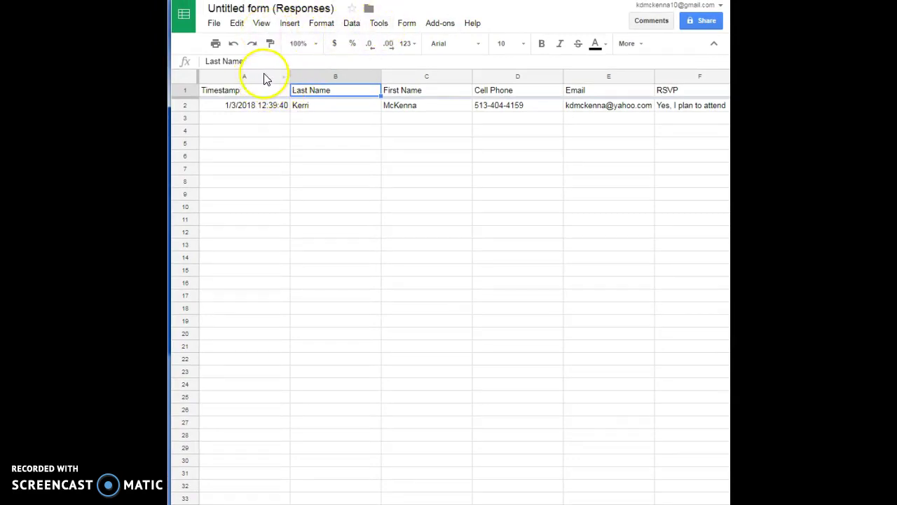
left_click(376, 77)
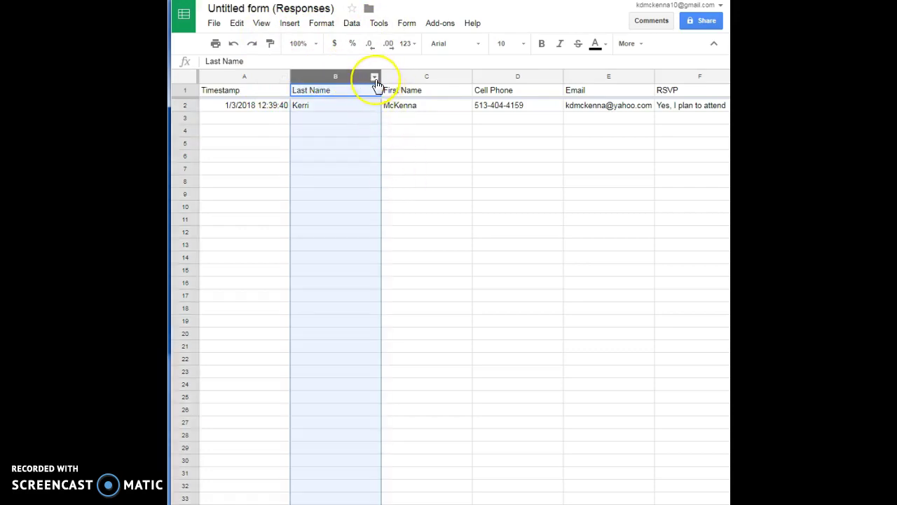
left_click(374, 77)
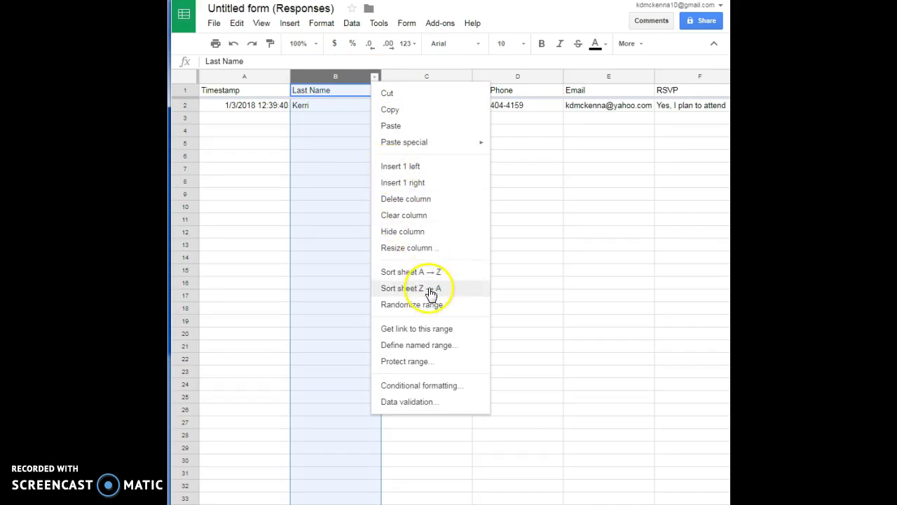
left_click(541, 264)
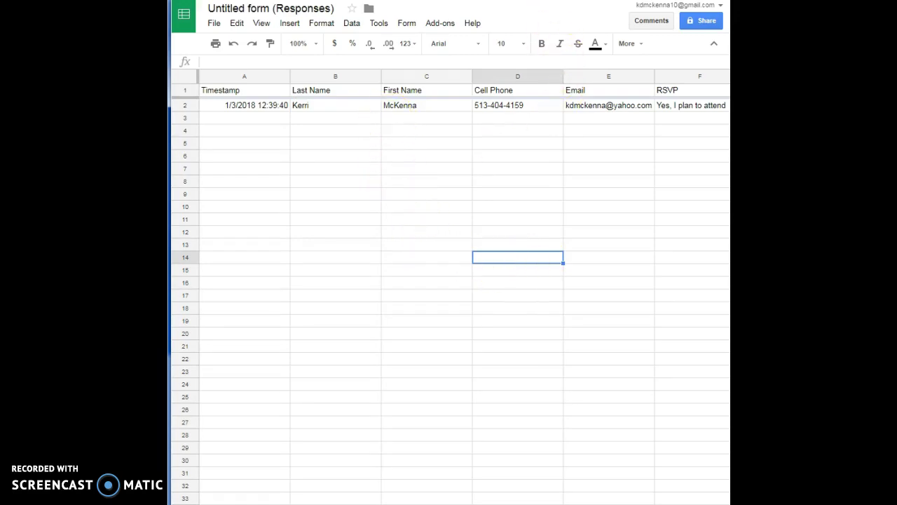
- Open the form's sharing settings through Send > Add collaborators and select the share link
left_click(495, 0)
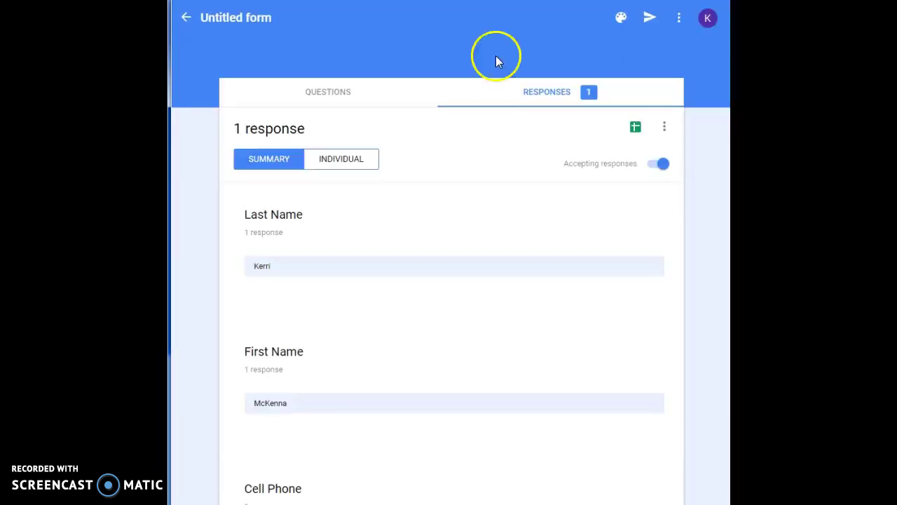
left_click(648, 21)
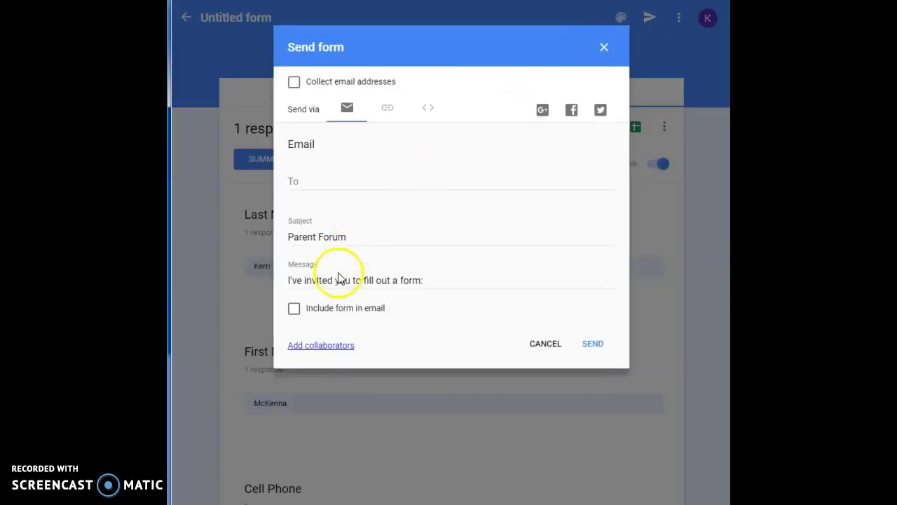
left_click(321, 348)
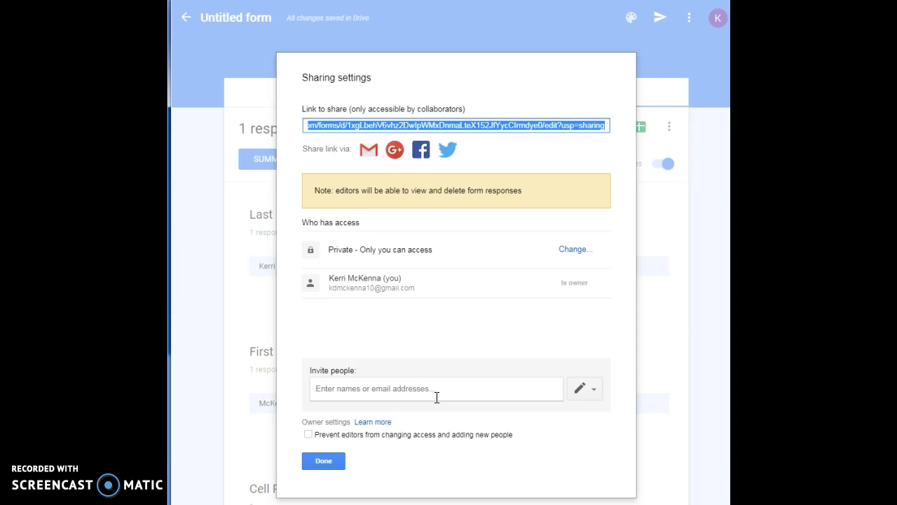
left_click(385, 391)
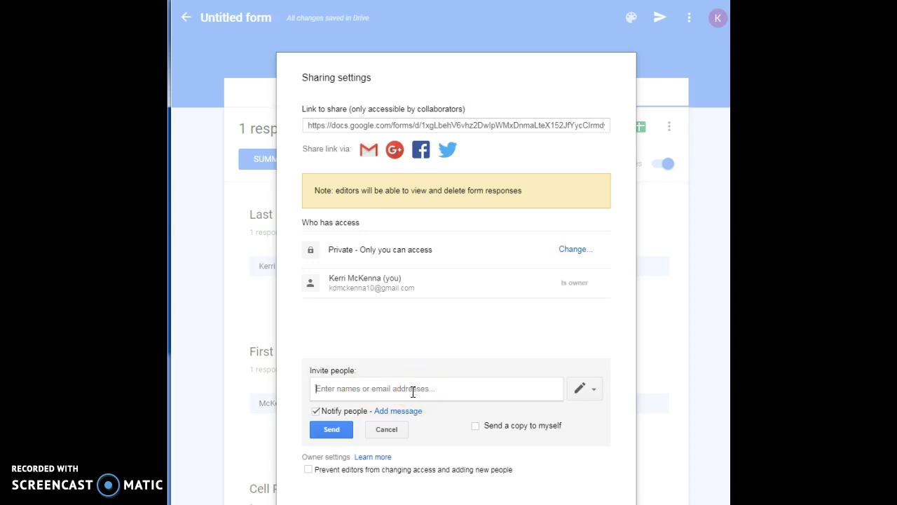
left_click(400, 391)
left_click(332, 430)
left_click(363, 125)
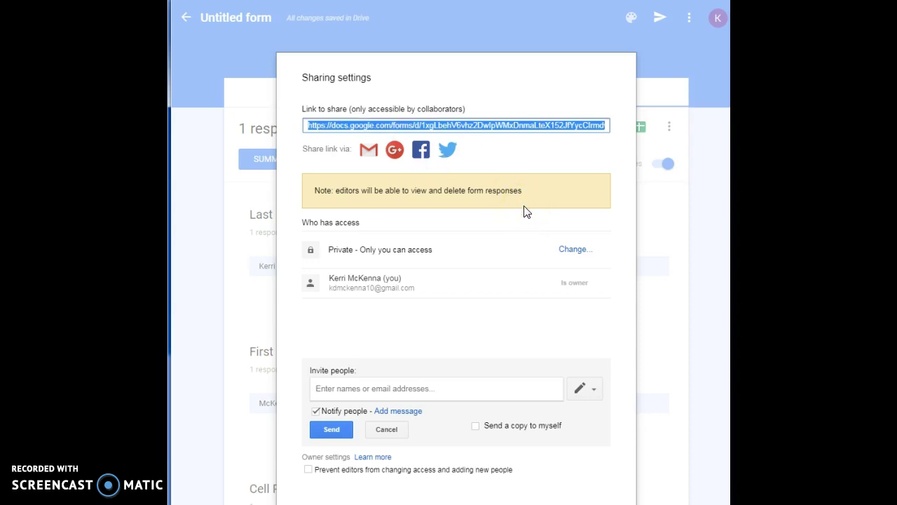
- Paste the form's share link into the body of a new Outlook email
key("alt+Tab")
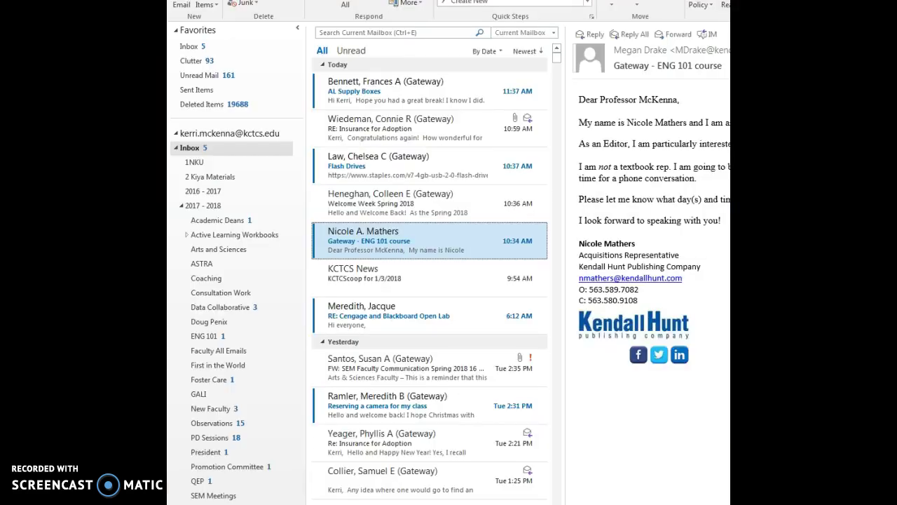
left_click(184, 12)
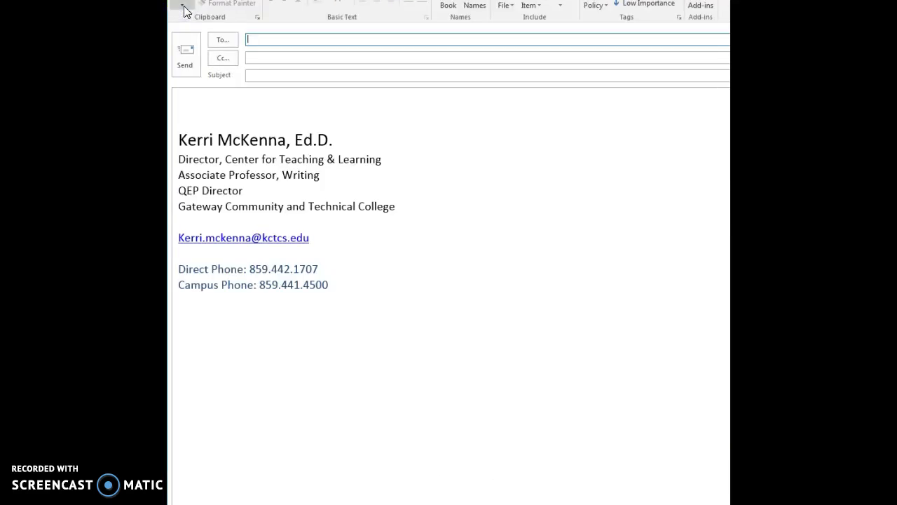
left_click(259, 99)
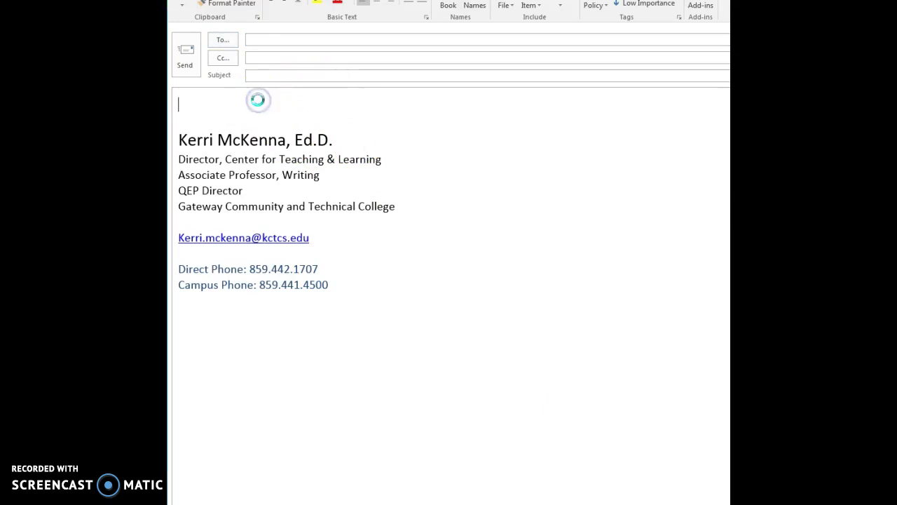
key("Return")
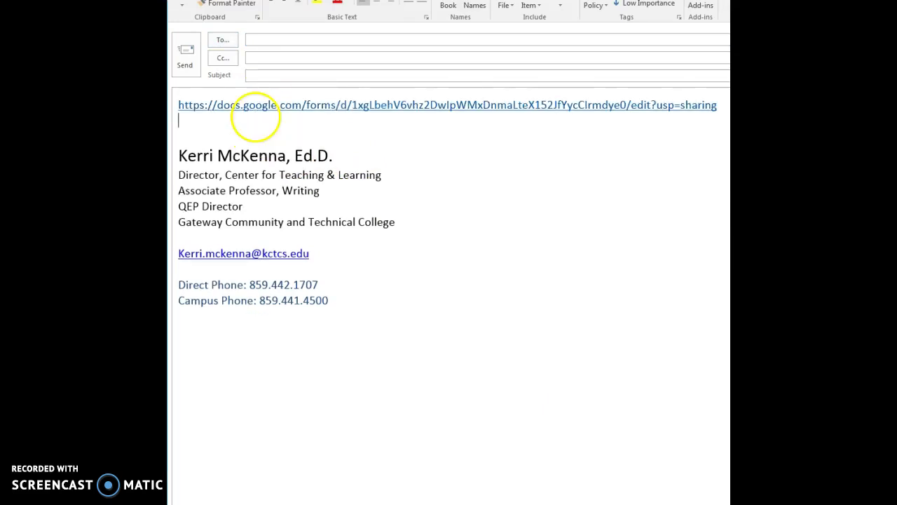
- Edit the hyperlink so its display text reads 'Parent Forum RSVP Link'
right_click(286, 106)
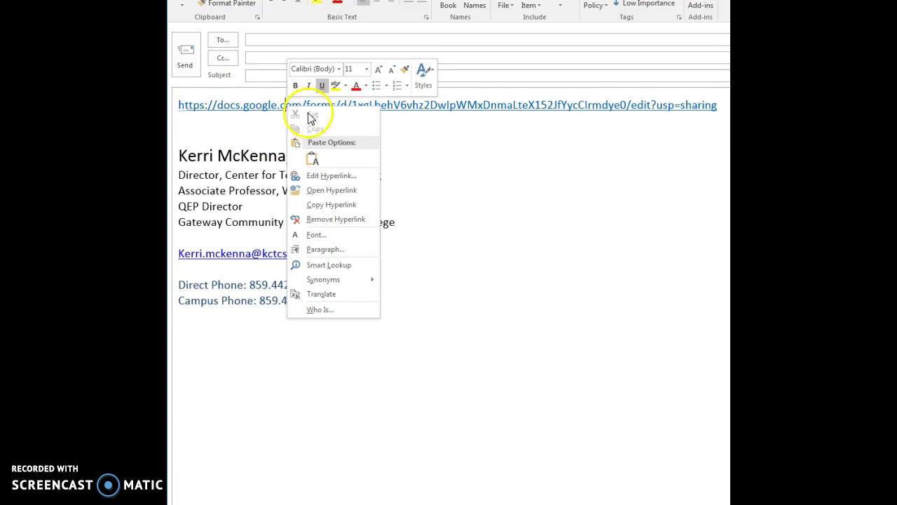
left_click(330, 176)
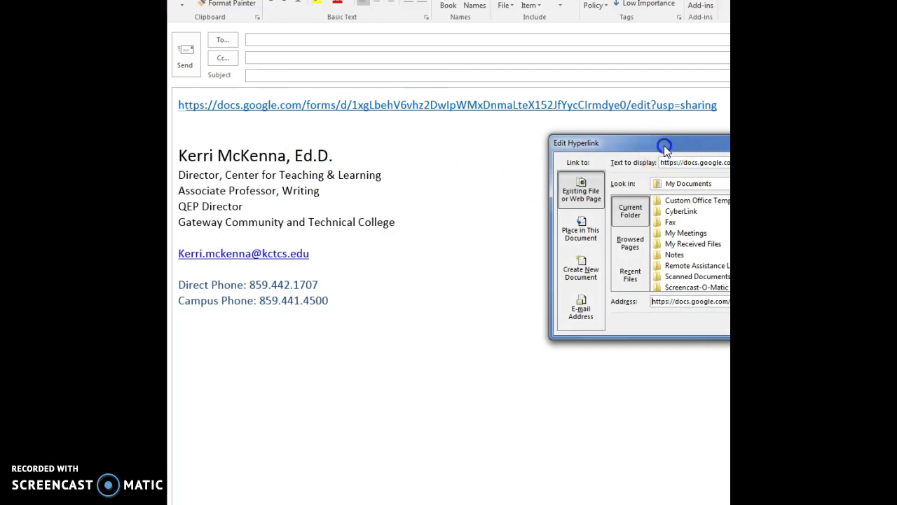
left_click_drag(662, 144, 300, 141)
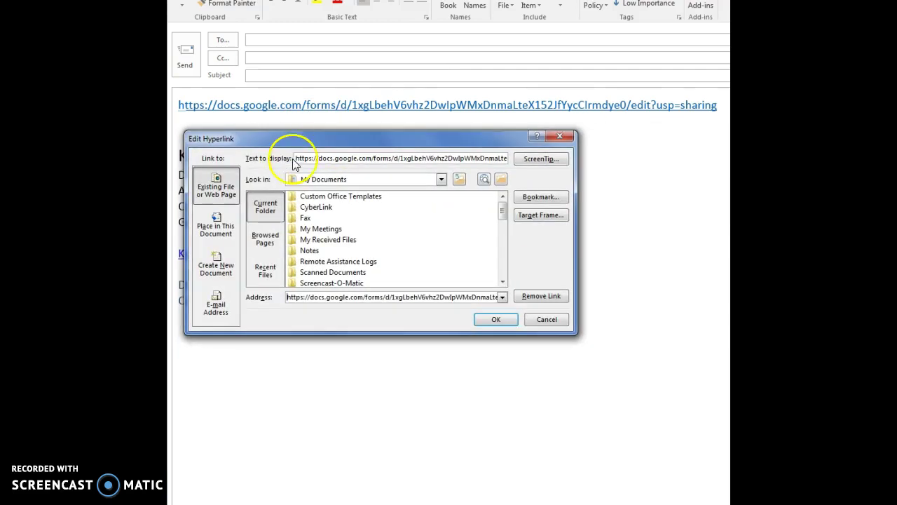
left_click_drag(296, 158, 559, 159)
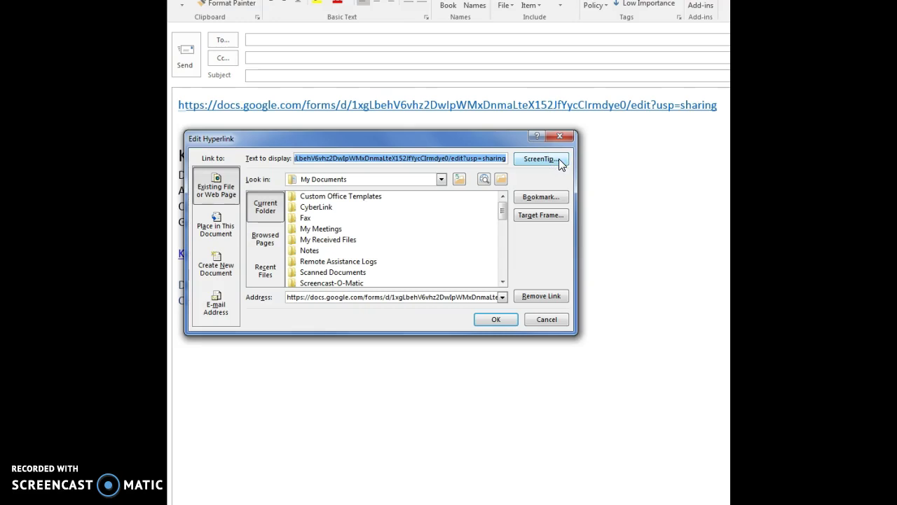
type("Parent Foru")
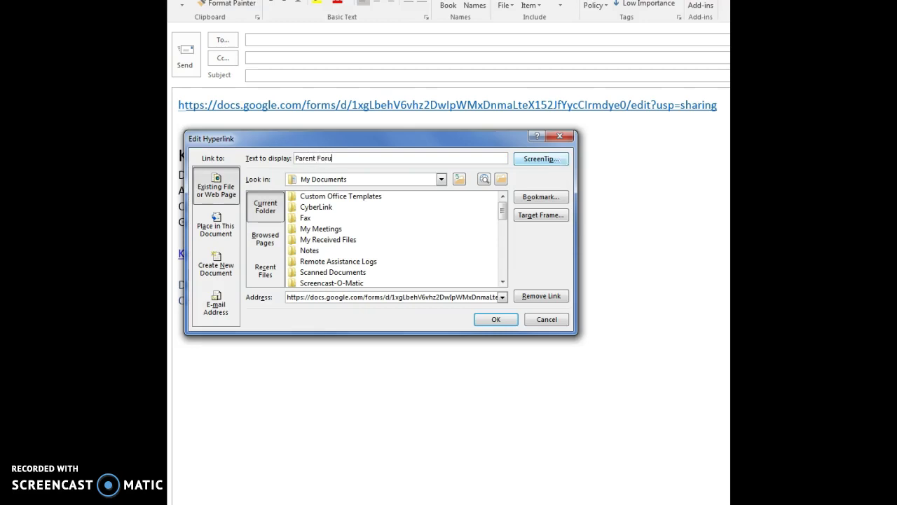
type("m RSVP Link")
key("Return")
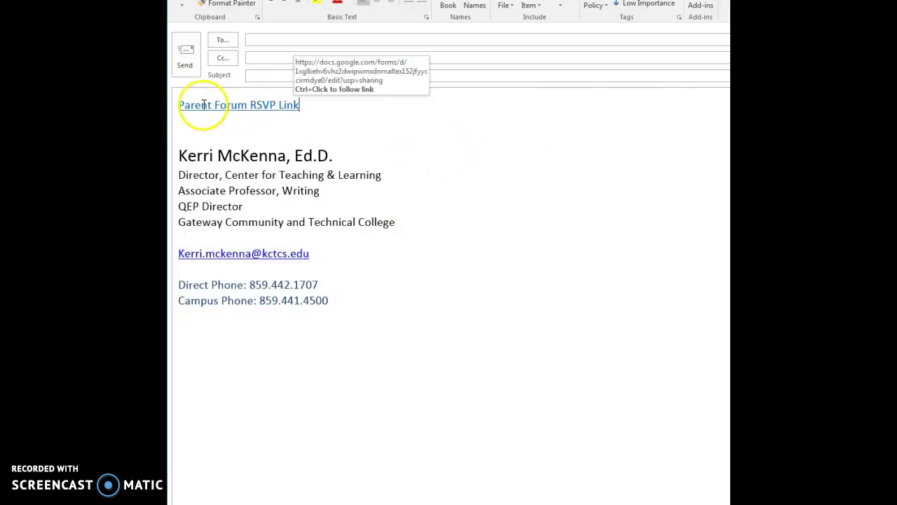
- Add a line of text above the link, then follow the link to test it
left_click(178, 103)
key("Return")
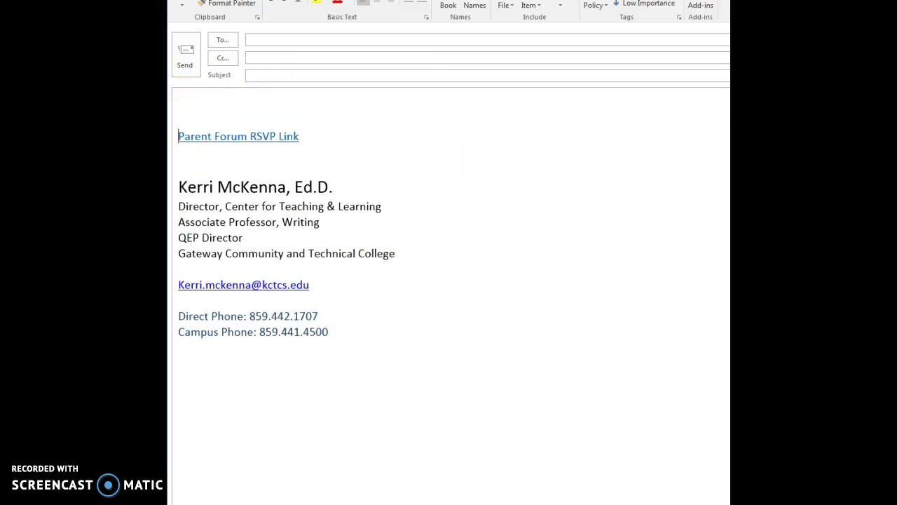
key("Up")
type("jgougogojgi")
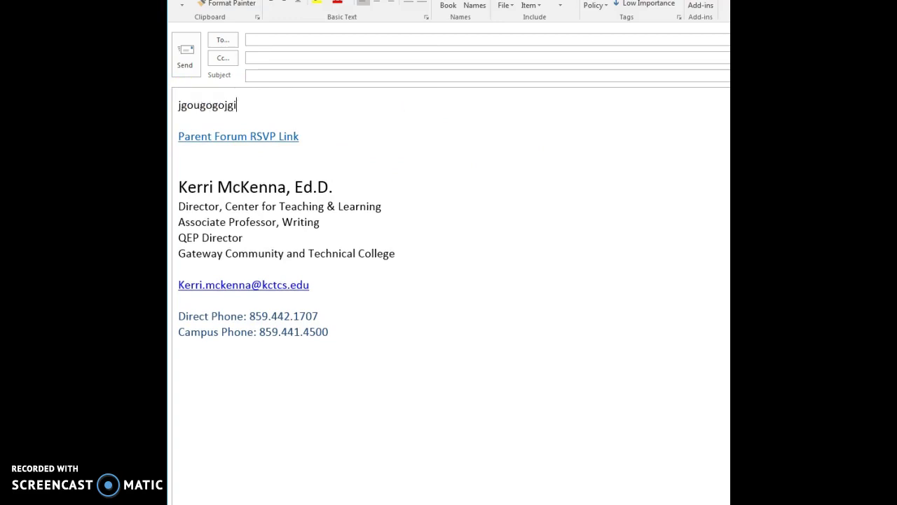
left_click(209, 137, "ctrl")
left_click(245, 136, "ctrl")
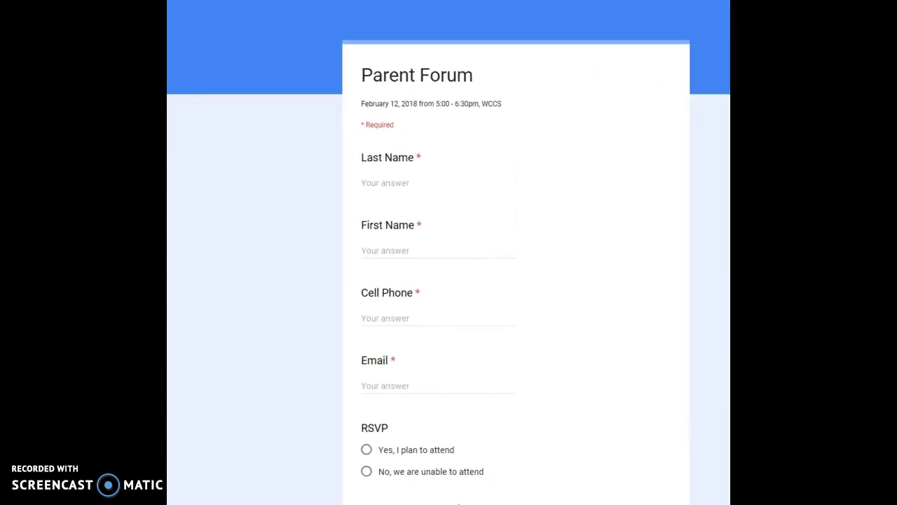
- Preview the opened Parent Forum form, then return to the Sharing settings window
scroll(533, 184, "down", 5)
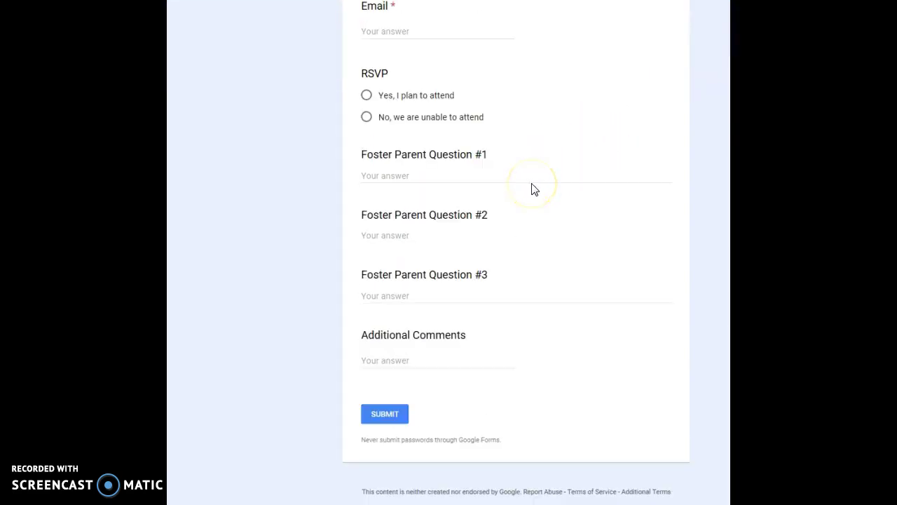
scroll(533, 189, "up", 5)
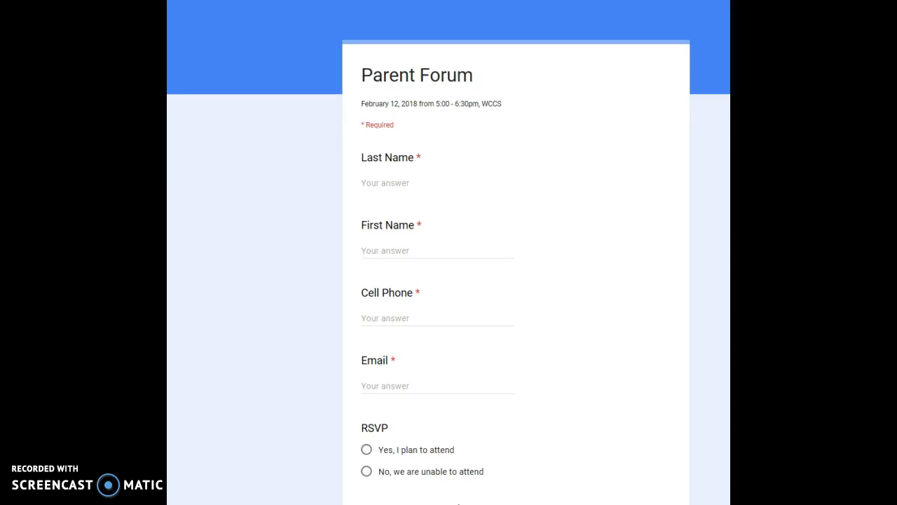
mouse_move(211, 504)
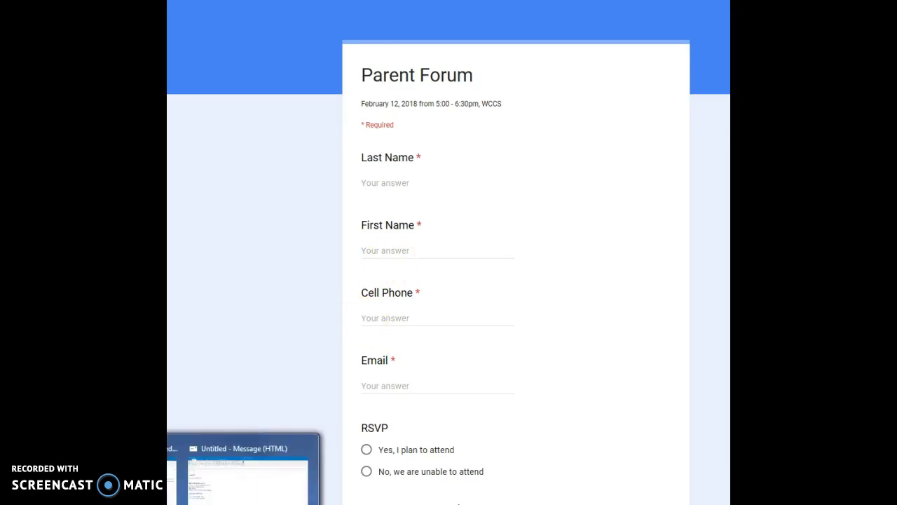
left_click(174, 477)
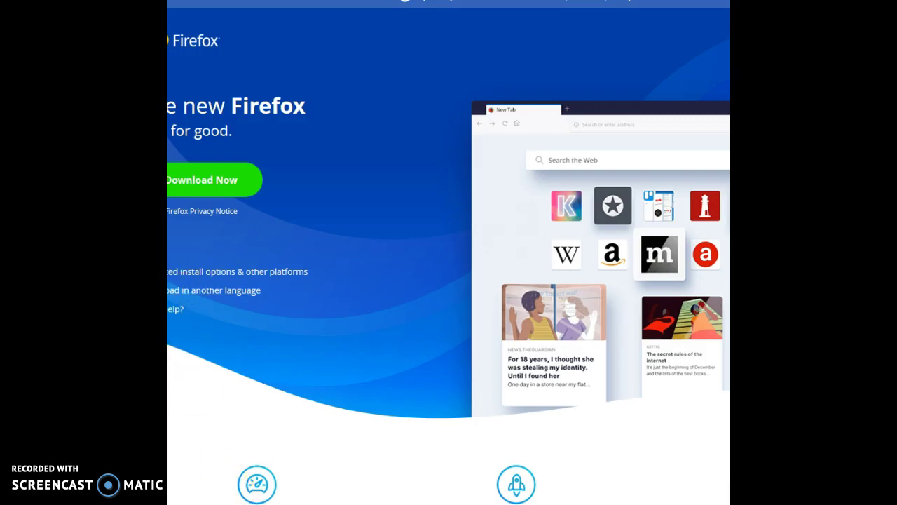
key("alt+Tab")
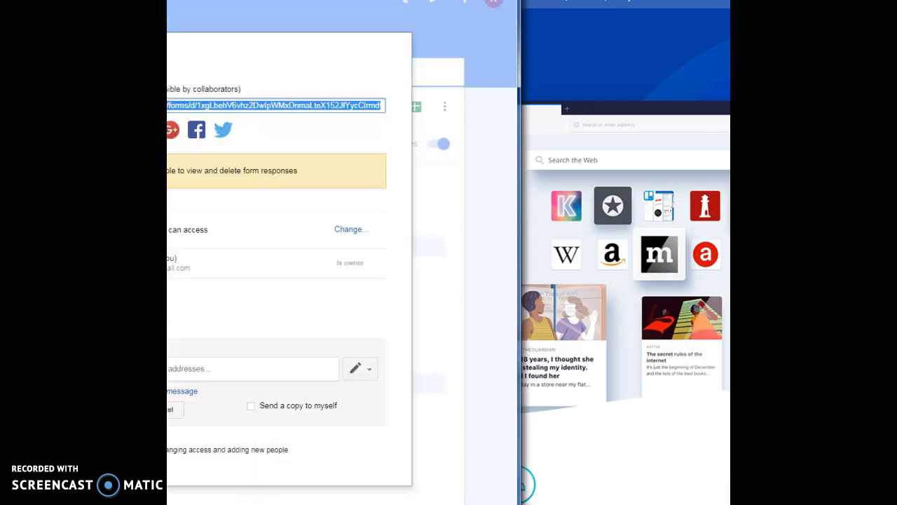